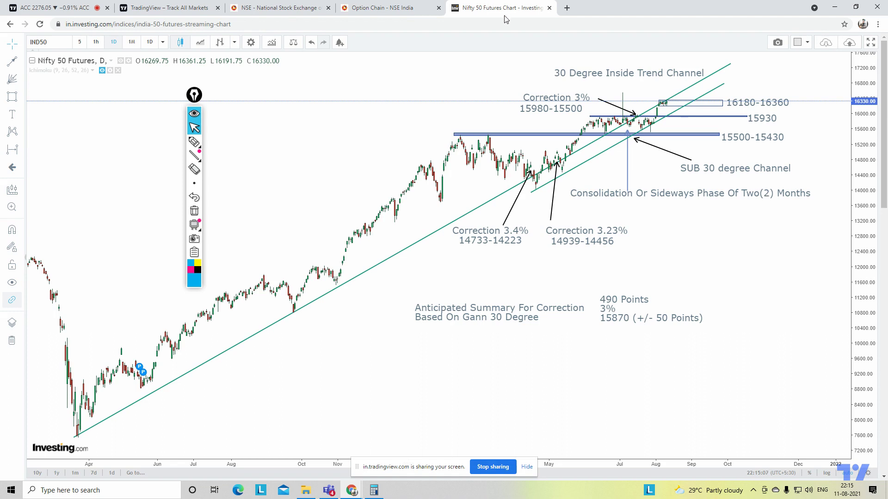
{"action": "scroll", "coordinate": [731, 214], "scroll_direction": "up", "scroll_amount": 1}
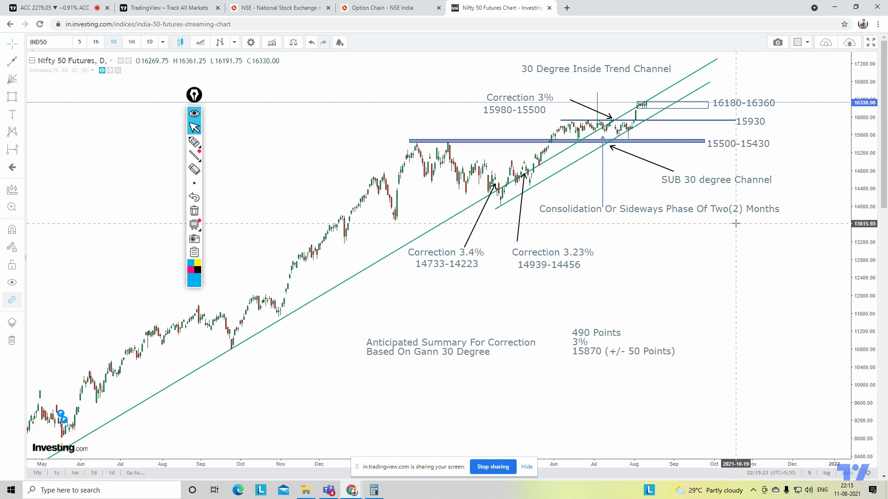
{"action": "mouse_move", "coordinate": [194, 185]}
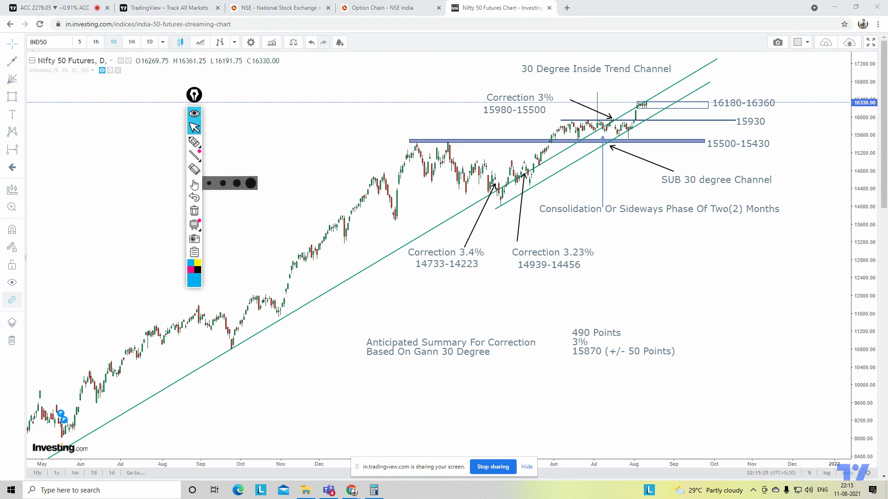
{"action": "left_click", "coordinate": [194, 142]}
{"action": "mouse_move", "coordinate": [192, 185]}
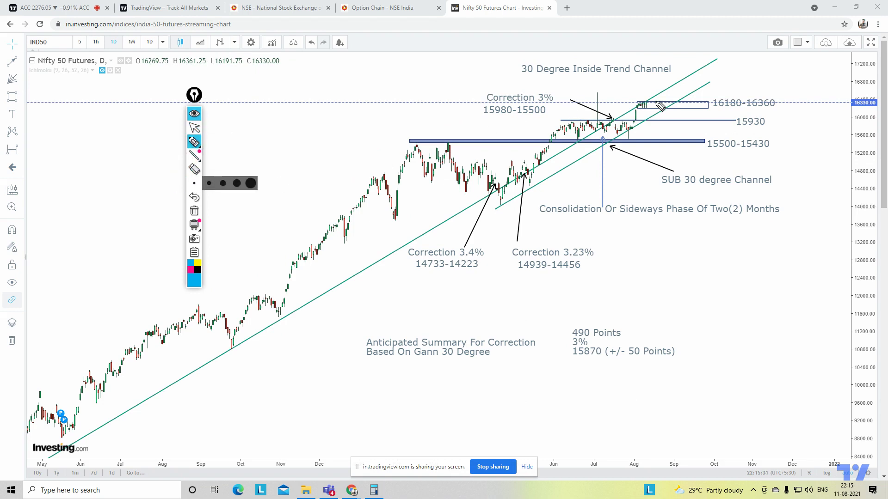
{"action": "mouse_move", "coordinate": [650, 99]}
{"action": "left_mouse_down"}
{"action": "mouse_move", "coordinate": [634, 114]}
{"action": "mouse_move", "coordinate": [653, 105]}
{"action": "left_mouse_up"}
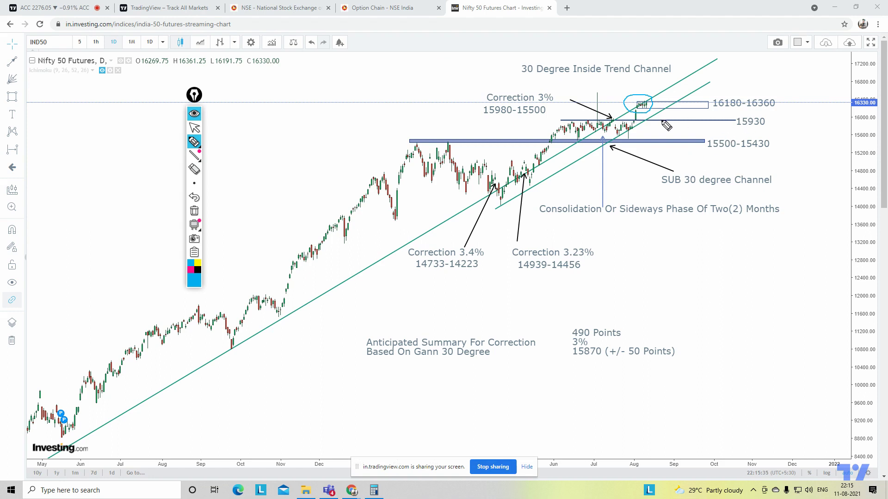
{"action": "left_click_drag", "start_coordinate": [710, 109], "coordinate": [786, 107]}
{"action": "mouse_move", "coordinate": [197, 185]}
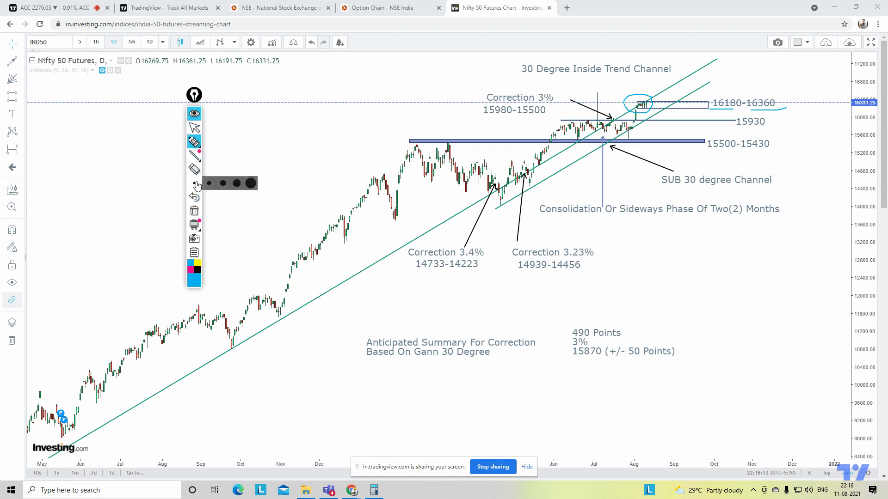
{"action": "left_click", "coordinate": [194, 211]}
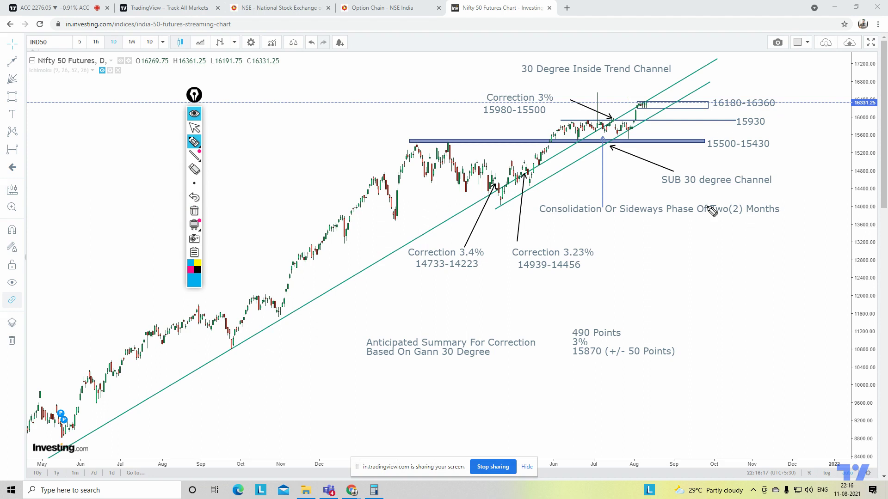
{"action": "mouse_move", "coordinate": [783, 128]}
{"action": "left_mouse_down"}
{"action": "mouse_move", "coordinate": [756, 115]}
{"action": "mouse_move", "coordinate": [698, 147]}
{"action": "mouse_move", "coordinate": [768, 159]}
{"action": "mouse_move", "coordinate": [786, 132]}
{"action": "left_mouse_up"}
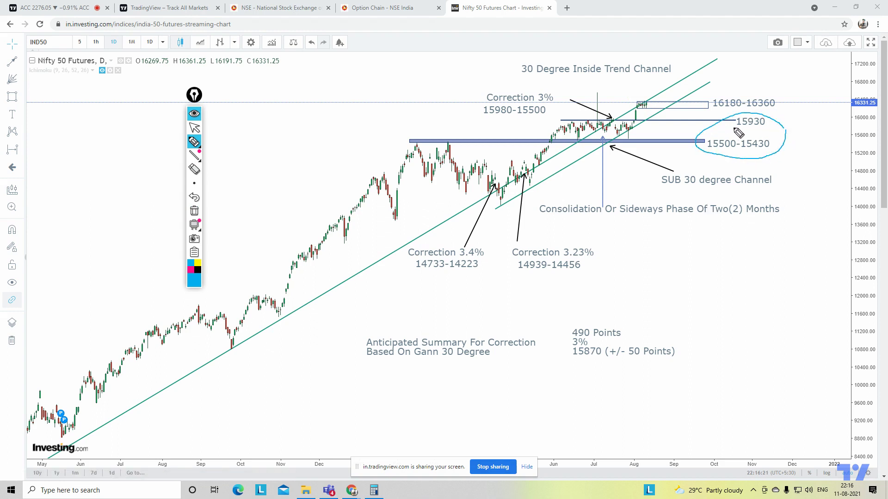
{"action": "left_click_drag", "start_coordinate": [733, 127], "coordinate": [793, 127]}
{"action": "left_click_drag", "start_coordinate": [411, 140], "coordinate": [494, 140]}
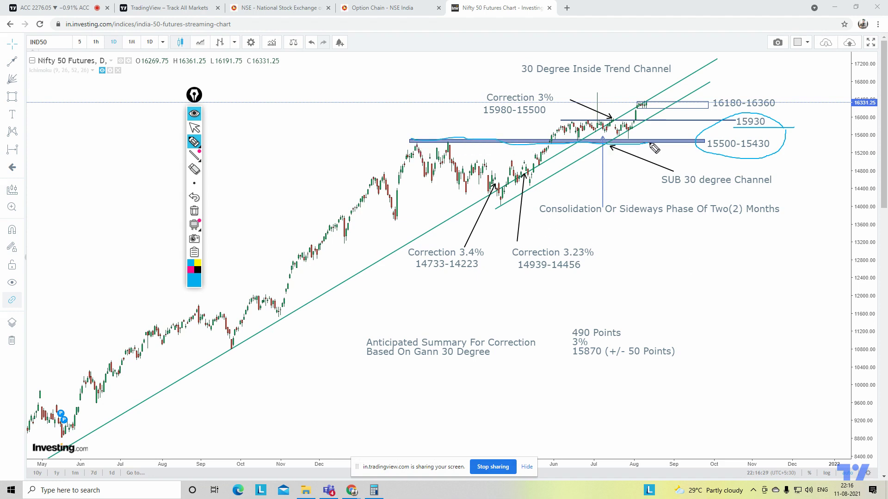
{"action": "mouse_move", "coordinate": [670, 126]}
{"action": "left_mouse_down"}
{"action": "mouse_move", "coordinate": [567, 149]}
{"action": "mouse_move", "coordinate": [679, 129]}
{"action": "left_mouse_up"}
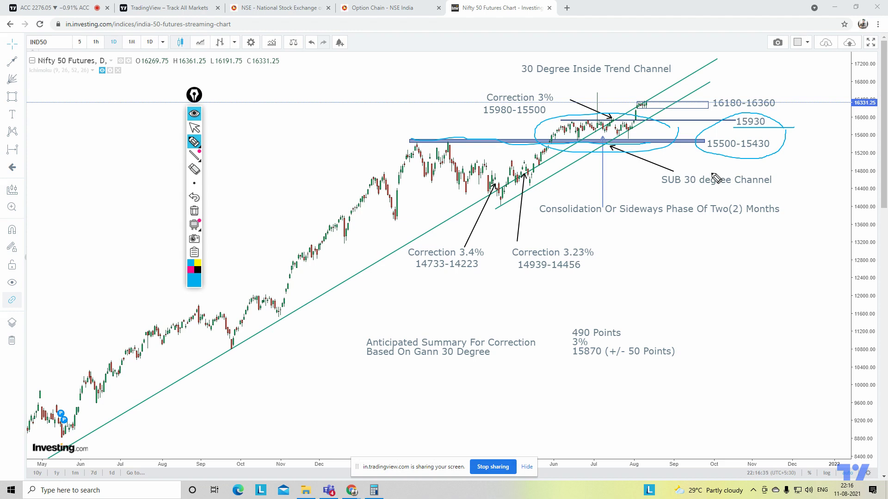
{"action": "left_click", "coordinate": [194, 211]}
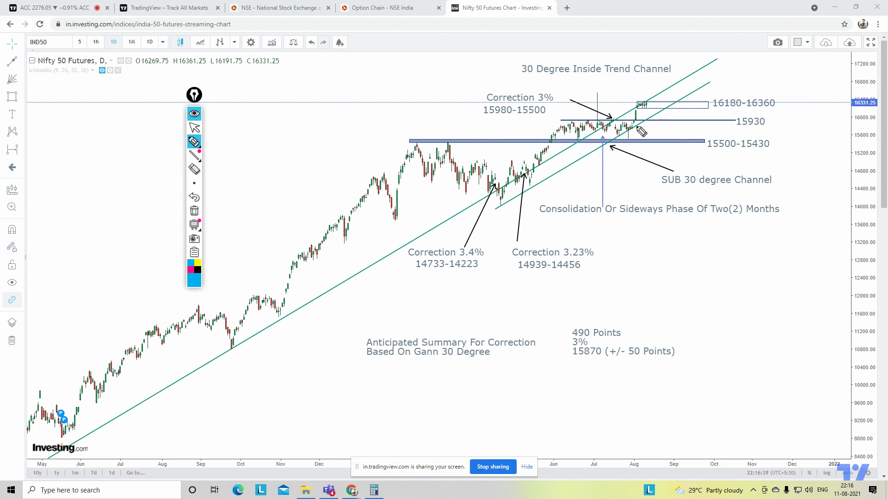
{"action": "mouse_move", "coordinate": [644, 122]}
{"action": "left_mouse_down"}
{"action": "mouse_move", "coordinate": [638, 104]}
{"action": "mouse_move", "coordinate": [642, 128]}
{"action": "left_mouse_up"}
{"action": "left_click_drag", "start_coordinate": [737, 129], "coordinate": [790, 130]}
{"action": "left_click_drag", "start_coordinate": [561, 137], "coordinate": [645, 137]}
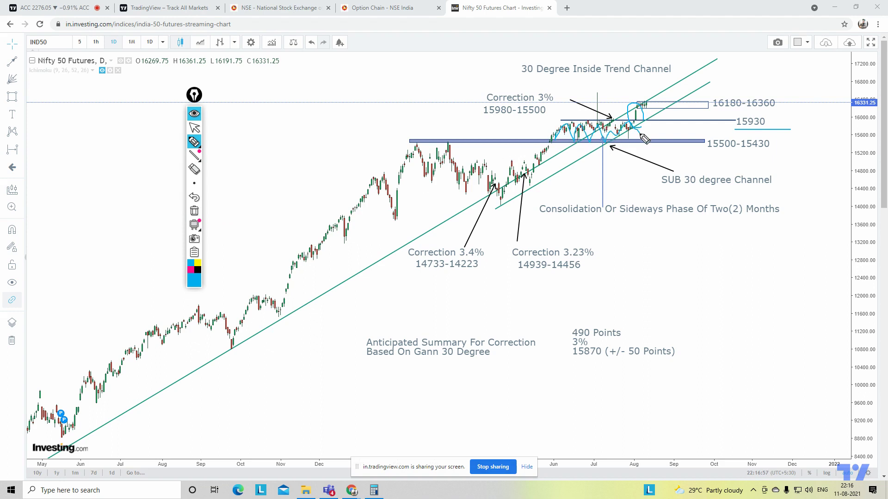
{"action": "left_click_drag", "start_coordinate": [695, 147], "coordinate": [790, 147]}
- Clear the ink, circle only the 15930 level label, and erase that circle again
{"action": "left_click", "coordinate": [194, 211]}
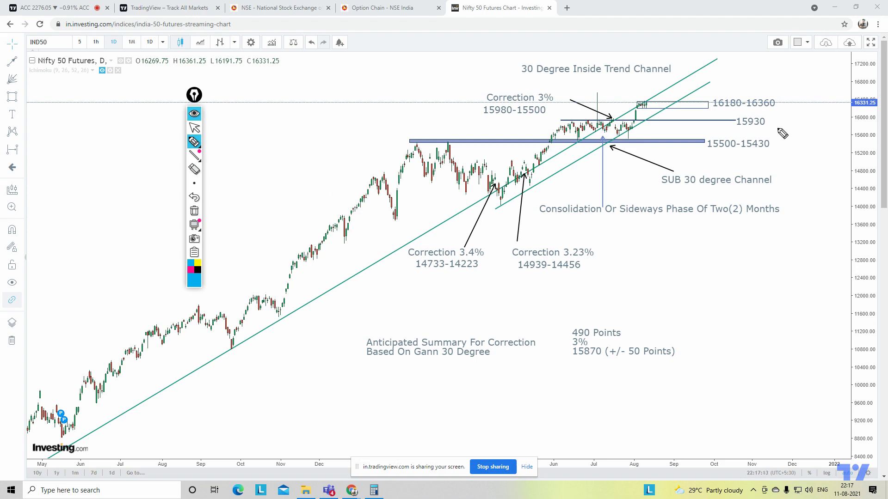
{"action": "mouse_move", "coordinate": [776, 123]}
{"action": "left_mouse_down"}
{"action": "mouse_move", "coordinate": [766, 116]}
{"action": "mouse_move", "coordinate": [735, 128]}
{"action": "mouse_move", "coordinate": [767, 133]}
{"action": "mouse_move", "coordinate": [773, 124]}
{"action": "left_mouse_up"}
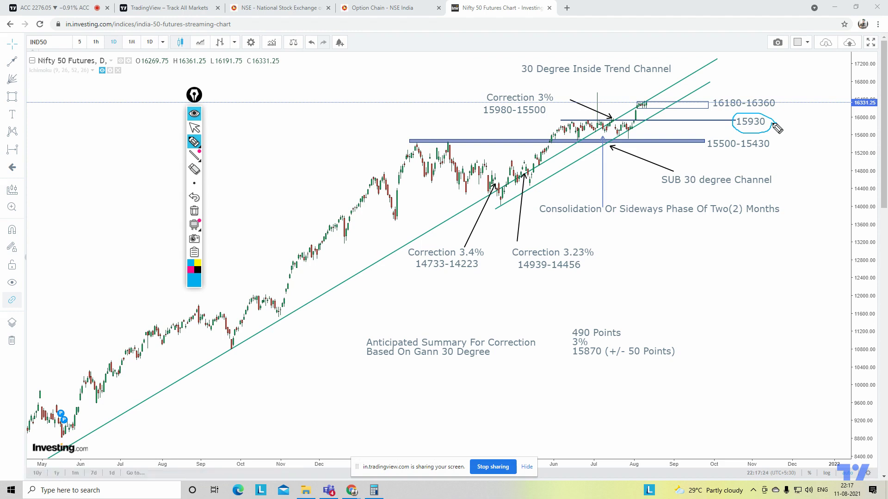
{"action": "left_click", "coordinate": [194, 211]}
- Mark the 30 degree trend line's two ends and its label, plus the start and label of the SUB 30 degree Channel
{"action": "left_click", "coordinate": [195, 127]}
{"action": "scroll", "coordinate": [213, 146], "scroll_direction": "down", "scroll_amount": 2}
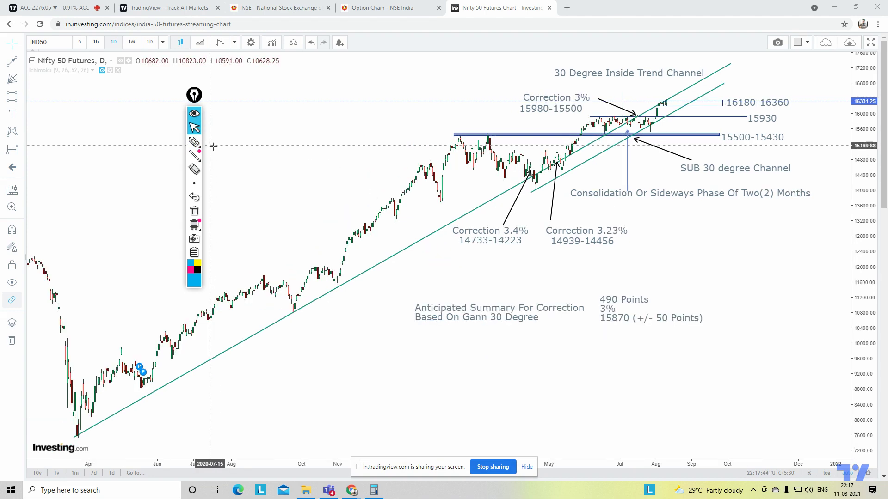
{"action": "left_click", "coordinate": [194, 142]}
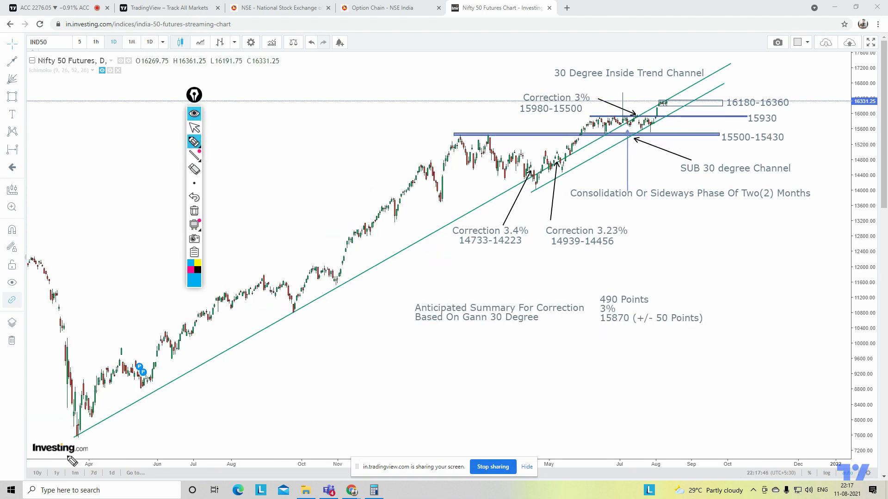
{"action": "mouse_move", "coordinate": [85, 427]}
{"action": "left_mouse_down"}
{"action": "mouse_move", "coordinate": [72, 423]}
{"action": "mouse_move", "coordinate": [85, 433]}
{"action": "left_mouse_up"}
{"action": "mouse_move", "coordinate": [745, 64]}
{"action": "left_mouse_down"}
{"action": "mouse_move", "coordinate": [736, 75]}
{"action": "mouse_move", "coordinate": [739, 60]}
{"action": "left_mouse_up"}
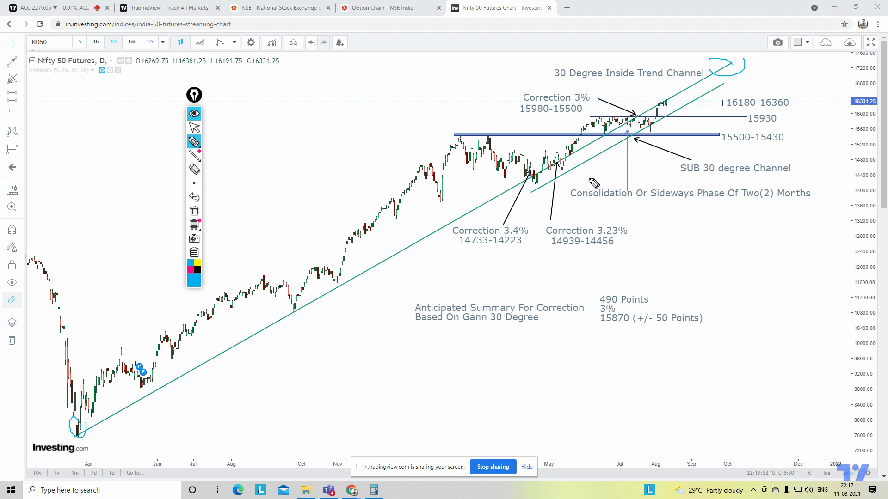
{"action": "left_click_drag", "start_coordinate": [540, 81], "coordinate": [733, 77]}
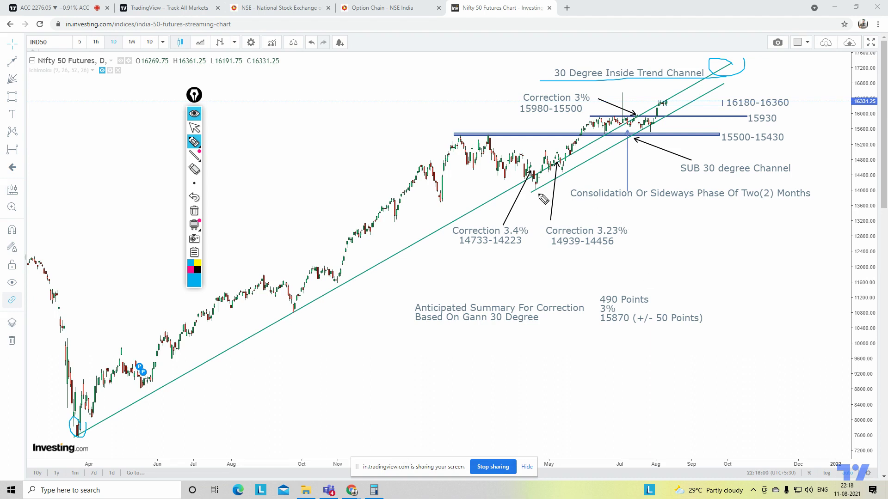
{"action": "left_click_drag", "start_coordinate": [537, 189], "coordinate": [567, 175]}
{"action": "mouse_move", "coordinate": [676, 176]}
{"action": "left_mouse_down"}
{"action": "mouse_move", "coordinate": [800, 176]}
{"action": "mouse_move", "coordinate": [685, 166]}
{"action": "mouse_move", "coordinate": [691, 179]}
{"action": "left_mouse_up"}
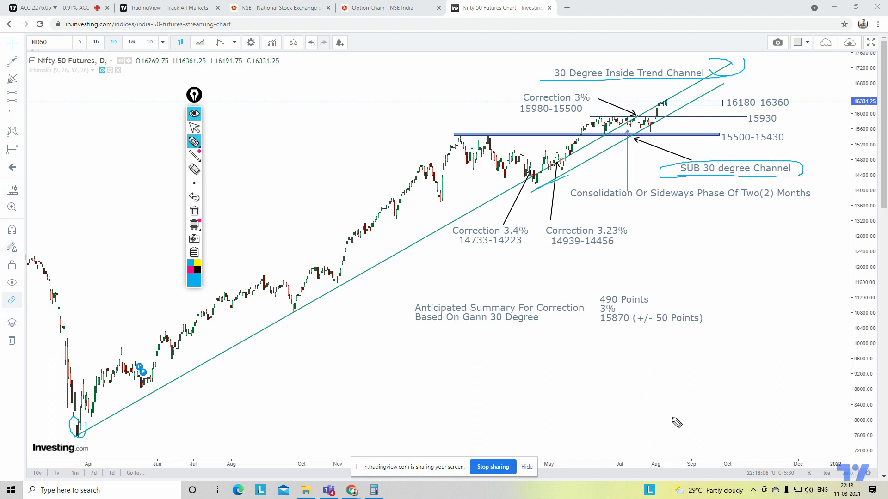
{"action": "left_click", "coordinate": [195, 211]}
{"action": "mouse_move", "coordinate": [536, 168]}
{"action": "left_mouse_down"}
{"action": "mouse_move", "coordinate": [528, 159]}
{"action": "mouse_move", "coordinate": [518, 177]}
{"action": "mouse_move", "coordinate": [537, 172]}
{"action": "mouse_move", "coordinate": [535, 161]}
{"action": "left_mouse_up"}
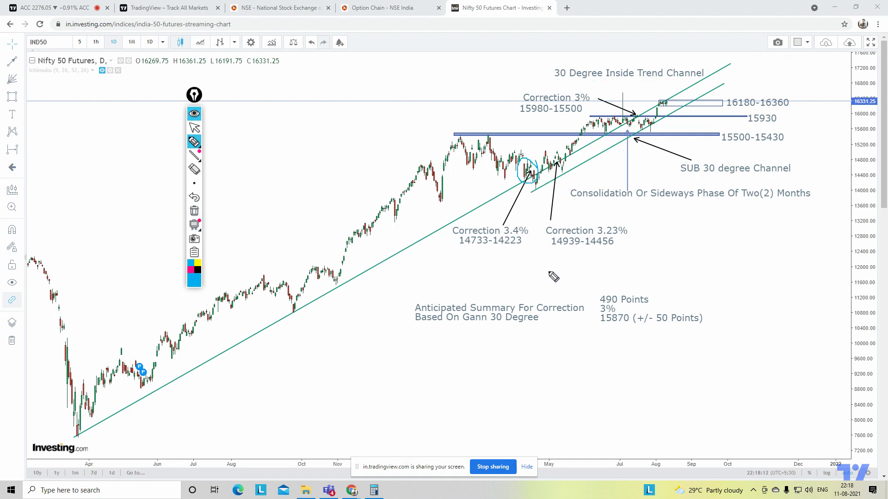
{"action": "left_click_drag", "start_coordinate": [447, 249], "coordinate": [531, 246]}
{"action": "mouse_move", "coordinate": [536, 160]}
{"action": "left_mouse_down"}
{"action": "mouse_move", "coordinate": [522, 167]}
{"action": "mouse_move", "coordinate": [545, 168]}
{"action": "left_mouse_up"}
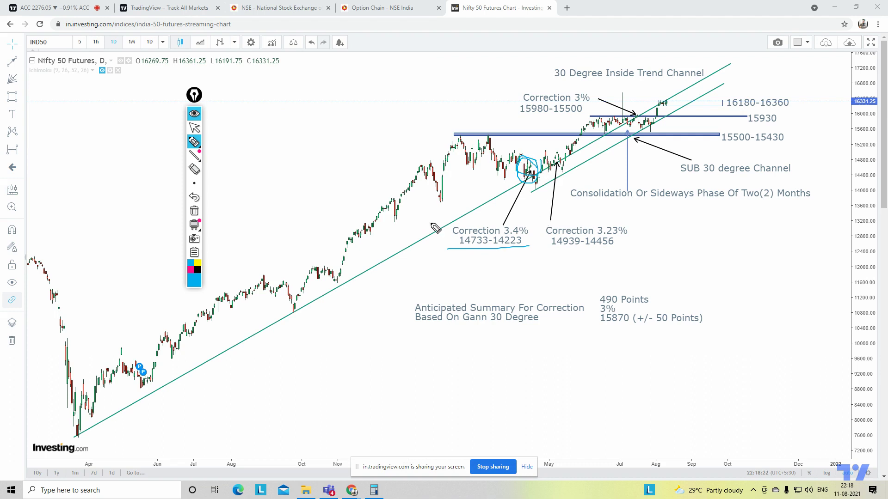
- Replace the ink with a short stroke at the 3.4% correction's arrow tip and a circle around the 3.4% figure
{"action": "left_click", "coordinate": [194, 211]}
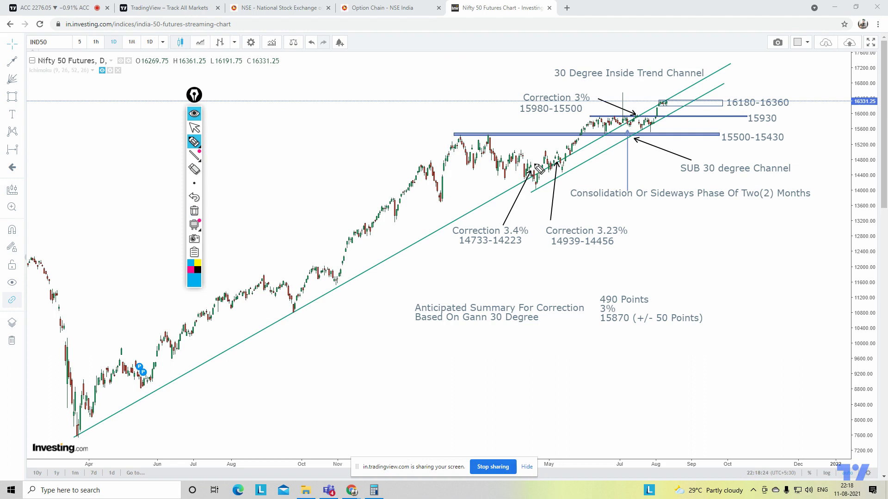
{"action": "left_click_drag", "start_coordinate": [530, 169], "coordinate": [534, 163]}
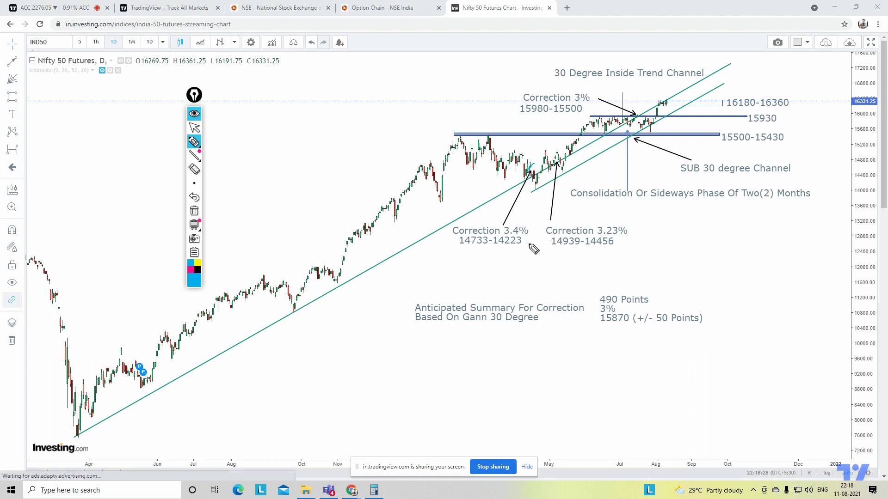
{"action": "mouse_move", "coordinate": [536, 226]}
{"action": "left_mouse_down"}
{"action": "mouse_move", "coordinate": [504, 217]}
{"action": "mouse_move", "coordinate": [518, 239]}
{"action": "mouse_move", "coordinate": [537, 226]}
{"action": "left_mouse_up"}
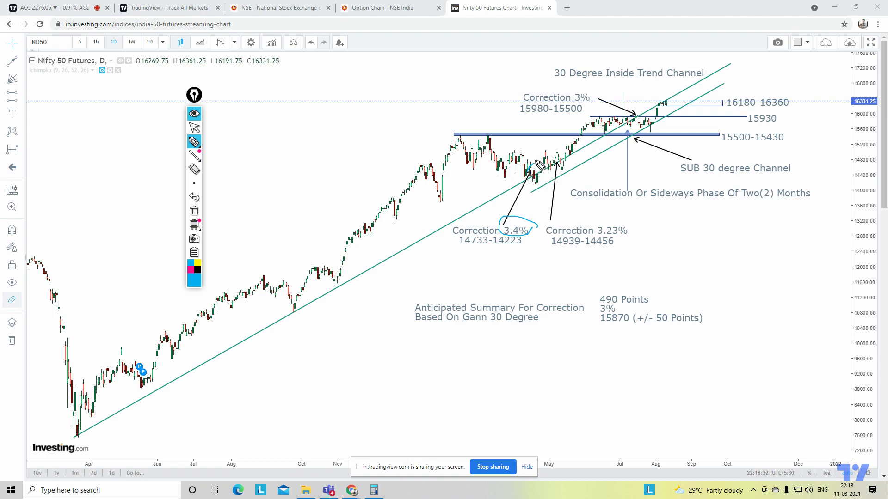
- Clear the ink and circle the two pullback lows near the long trend line around October and November
{"action": "left_click", "coordinate": [194, 211]}
{"action": "mouse_move", "coordinate": [305, 299]}
{"action": "left_mouse_down"}
{"action": "mouse_move", "coordinate": [273, 314]}
{"action": "mouse_move", "coordinate": [310, 297]}
{"action": "left_mouse_up"}
{"action": "mouse_move", "coordinate": [344, 266]}
{"action": "left_mouse_down"}
{"action": "mouse_move", "coordinate": [336, 270]}
{"action": "mouse_move", "coordinate": [348, 269]}
{"action": "left_mouse_up"}
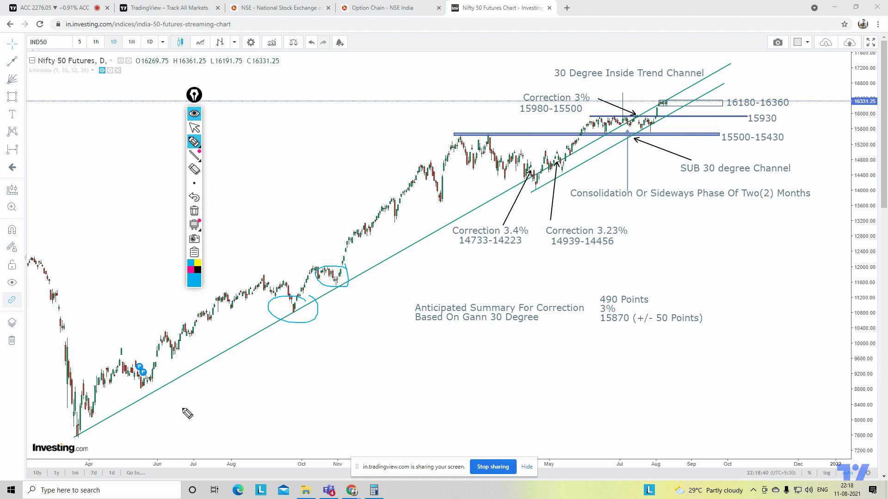
{"action": "left_click", "coordinate": [195, 211]}
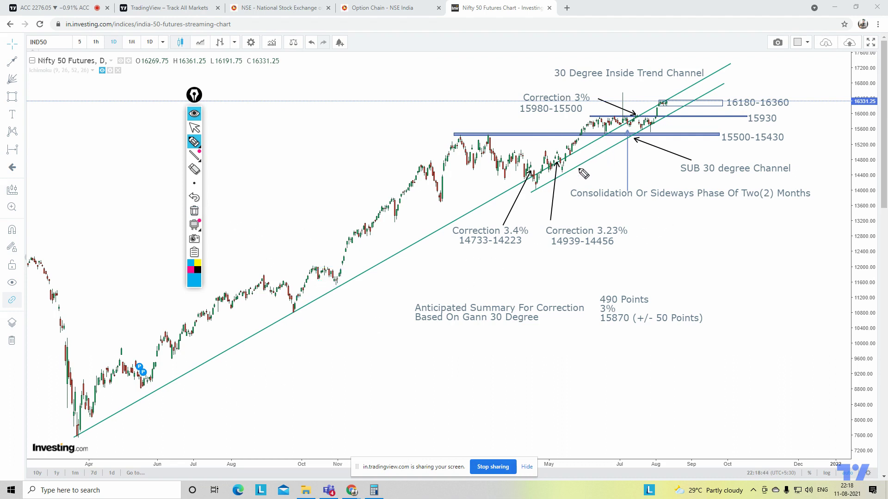
{"action": "mouse_move", "coordinate": [562, 154]}
{"action": "left_mouse_down"}
{"action": "mouse_move", "coordinate": [547, 168]}
{"action": "mouse_move", "coordinate": [568, 159]}
{"action": "left_mouse_up"}
{"action": "mouse_move", "coordinate": [544, 249]}
{"action": "left_mouse_down"}
{"action": "mouse_move", "coordinate": [633, 244]}
{"action": "mouse_move", "coordinate": [640, 219]}
{"action": "mouse_move", "coordinate": [591, 227]}
{"action": "mouse_move", "coordinate": [640, 238]}
{"action": "left_mouse_up"}
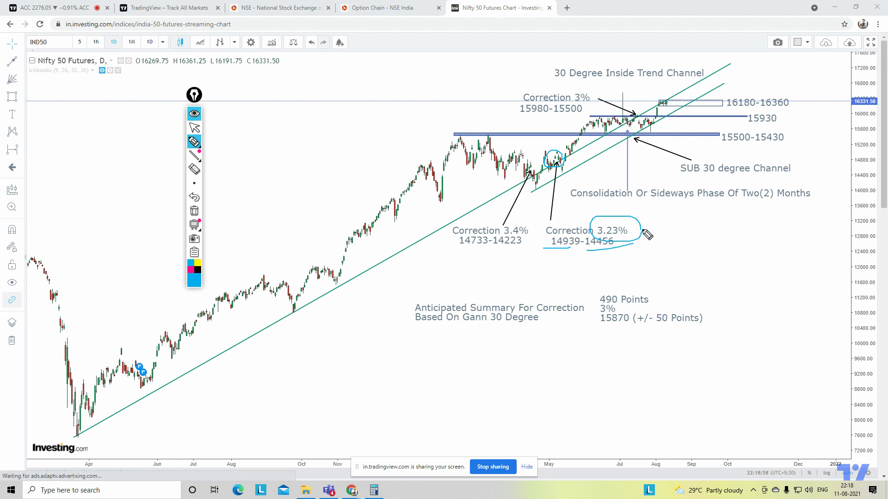
{"action": "left_click", "coordinate": [194, 210]}
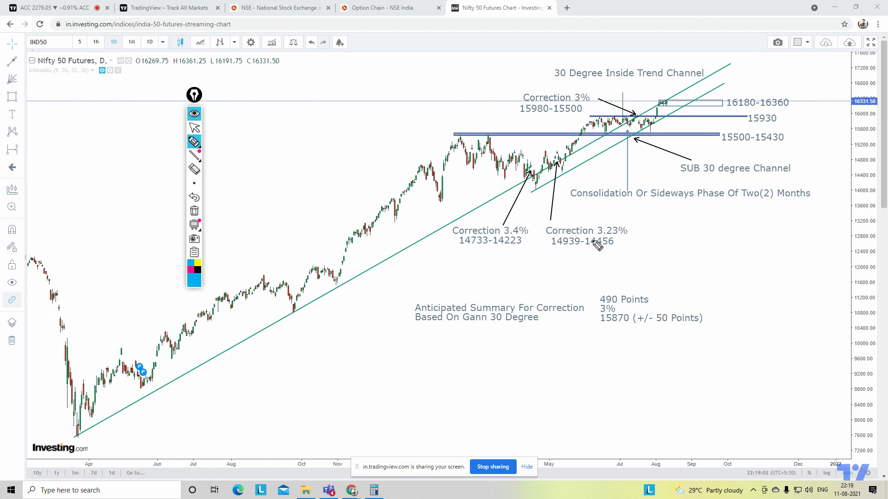
{"action": "mouse_move", "coordinate": [645, 116]}
{"action": "left_mouse_down"}
{"action": "mouse_move", "coordinate": [624, 122]}
{"action": "mouse_move", "coordinate": [646, 118]}
{"action": "left_mouse_up"}
{"action": "left_click_drag", "start_coordinate": [516, 114], "coordinate": [547, 112]}
{"action": "left_click_drag", "start_coordinate": [725, 145], "coordinate": [712, 139]}
{"action": "mouse_move", "coordinate": [560, 118]}
{"action": "left_mouse_down"}
{"action": "mouse_move", "coordinate": [580, 117]}
{"action": "mouse_move", "coordinate": [589, 89]}
{"action": "mouse_move", "coordinate": [594, 114]}
{"action": "mouse_move", "coordinate": [594, 95]}
{"action": "left_mouse_up"}
{"action": "left_click", "coordinate": [195, 213]}
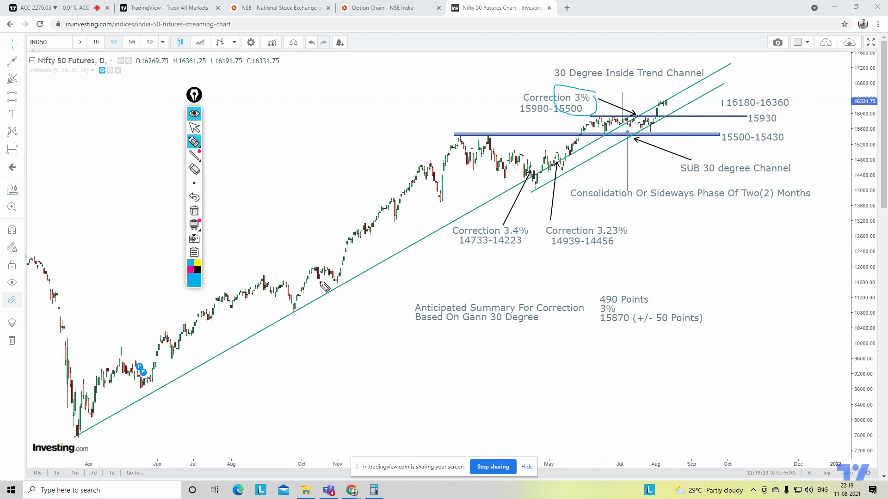
- On cleared ink, mark the breakout candles above 15930 and underline the 15930 and 30 Degree Inside Trend Channel labels
{"action": "left_click", "coordinate": [195, 212]}
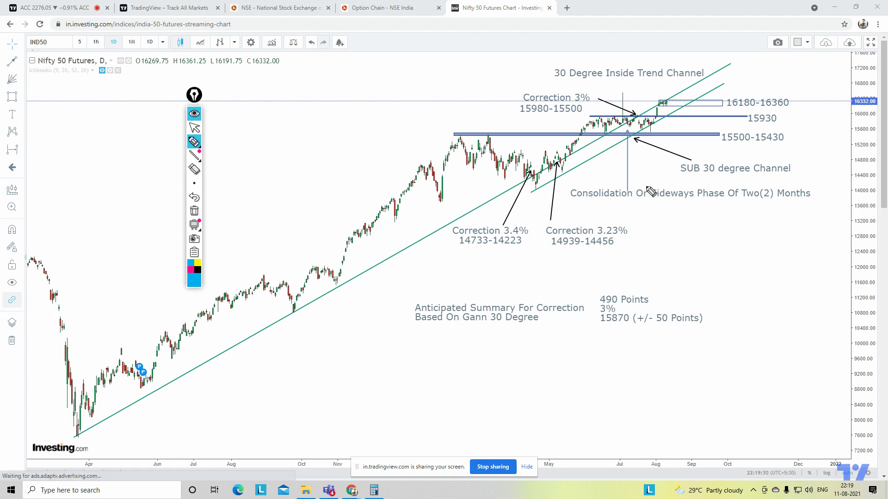
{"action": "mouse_move", "coordinate": [656, 98]}
{"action": "left_mouse_down"}
{"action": "mouse_move", "coordinate": [663, 91]}
{"action": "mouse_move", "coordinate": [652, 112]}
{"action": "left_mouse_up"}
{"action": "left_click_drag", "start_coordinate": [748, 123], "coordinate": [788, 124]}
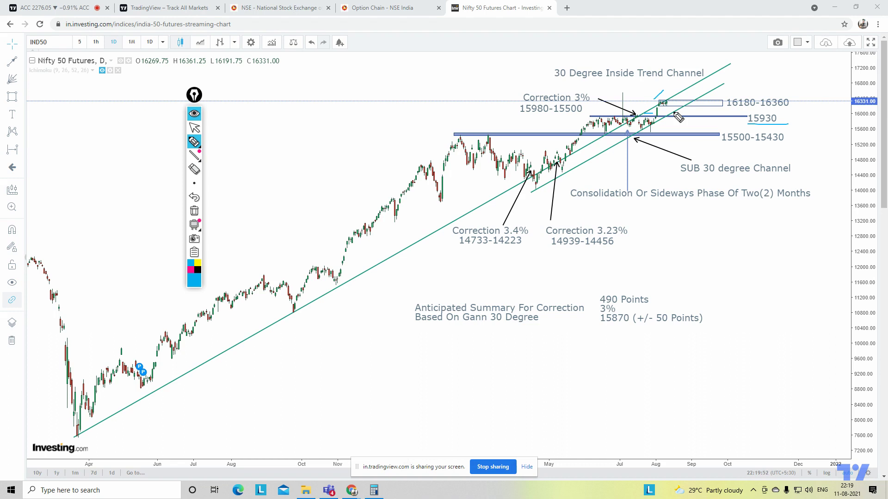
{"action": "left_click_drag", "start_coordinate": [540, 84], "coordinate": [702, 84]}
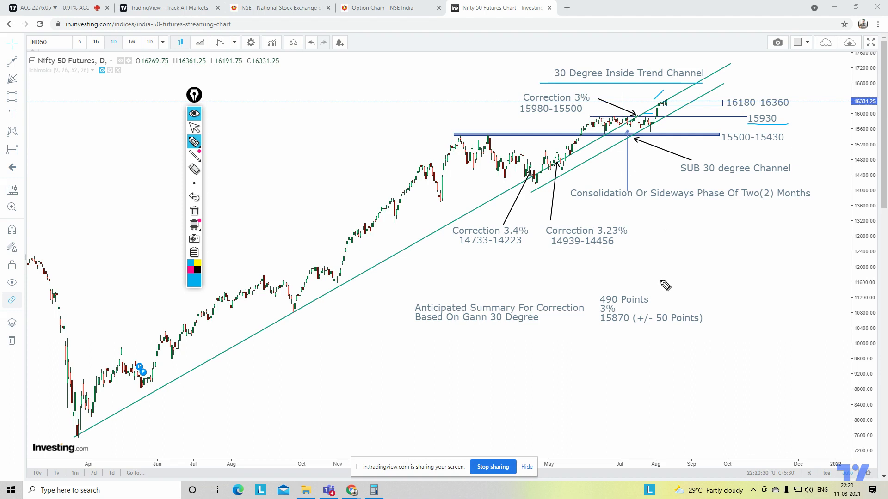
- Circle the three lows along the sub 30 degree channel's lower line and draw a rising stroke from the last one
{"action": "mouse_move", "coordinate": [537, 187]}
{"action": "left_mouse_down"}
{"action": "mouse_move", "coordinate": [541, 198]}
{"action": "mouse_move", "coordinate": [540, 182]}
{"action": "mouse_move", "coordinate": [571, 172]}
{"action": "left_mouse_up"}
{"action": "mouse_move", "coordinate": [658, 121]}
{"action": "left_mouse_down"}
{"action": "mouse_move", "coordinate": [658, 139]}
{"action": "mouse_move", "coordinate": [651, 127]}
{"action": "left_mouse_up"}
{"action": "left_click_drag", "start_coordinate": [662, 127], "coordinate": [688, 121]}
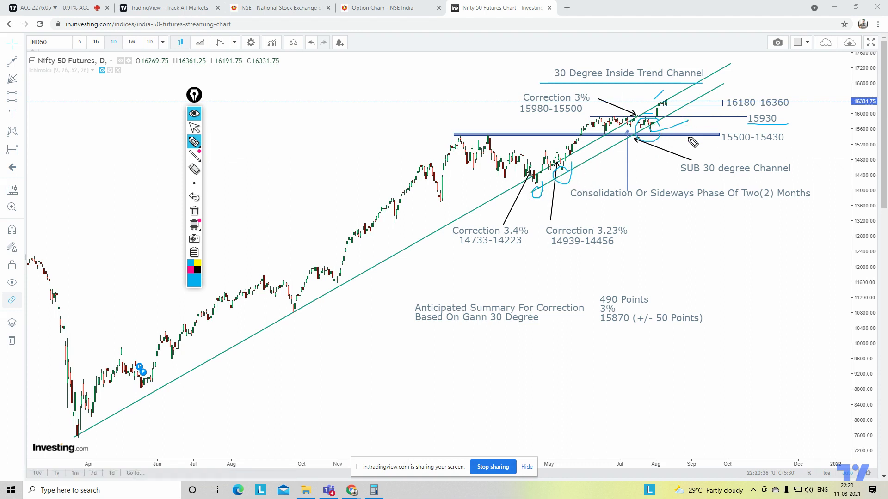
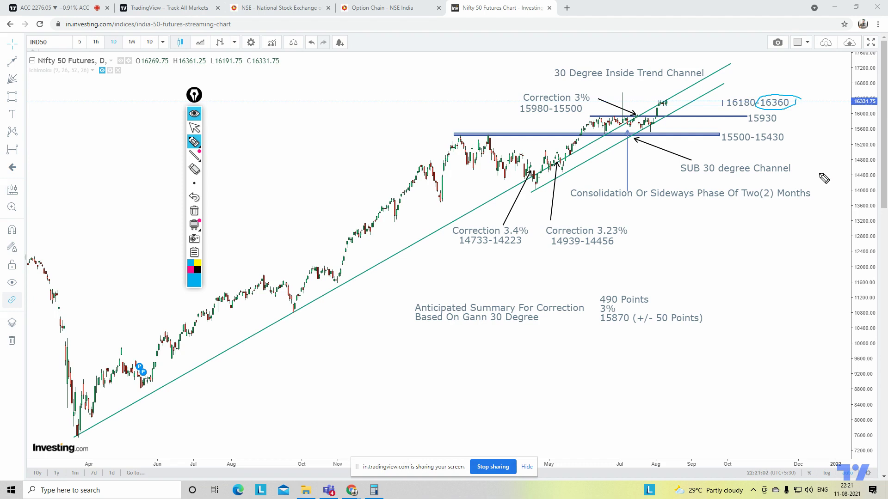
- Draw an upward stroke above 16360 and circle the 490 Points, 3% correction summary and its 15870 (+/- 50 Points) target
{"action": "left_click_drag", "start_coordinate": [786, 92], "coordinate": [809, 76]}
{"action": "mouse_move", "coordinate": [676, 293]}
{"action": "left_mouse_down"}
{"action": "mouse_move", "coordinate": [596, 283]}
{"action": "mouse_move", "coordinate": [682, 358]}
{"action": "mouse_move", "coordinate": [687, 289]}
{"action": "left_mouse_up"}
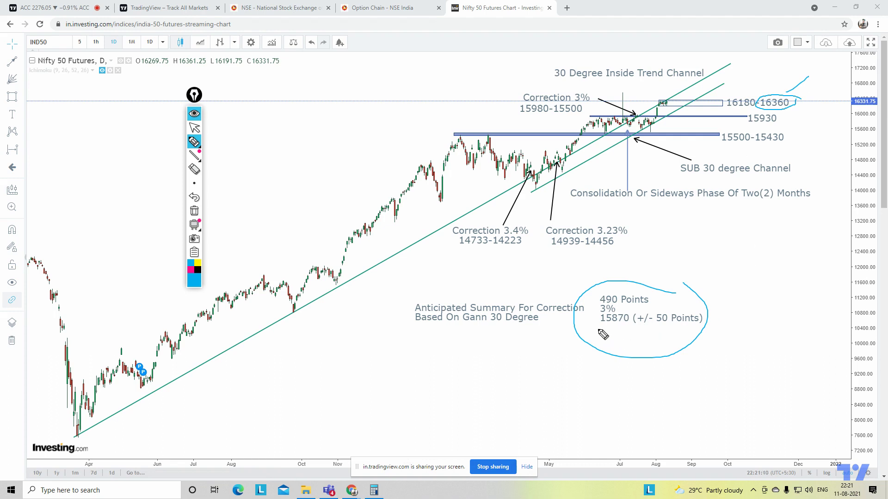
{"action": "mouse_move", "coordinate": [597, 329]}
{"action": "left_mouse_down"}
{"action": "mouse_move", "coordinate": [676, 329]}
{"action": "mouse_move", "coordinate": [729, 315]}
{"action": "mouse_move", "coordinate": [617, 307]}
{"action": "mouse_move", "coordinate": [595, 330]}
{"action": "left_mouse_up"}
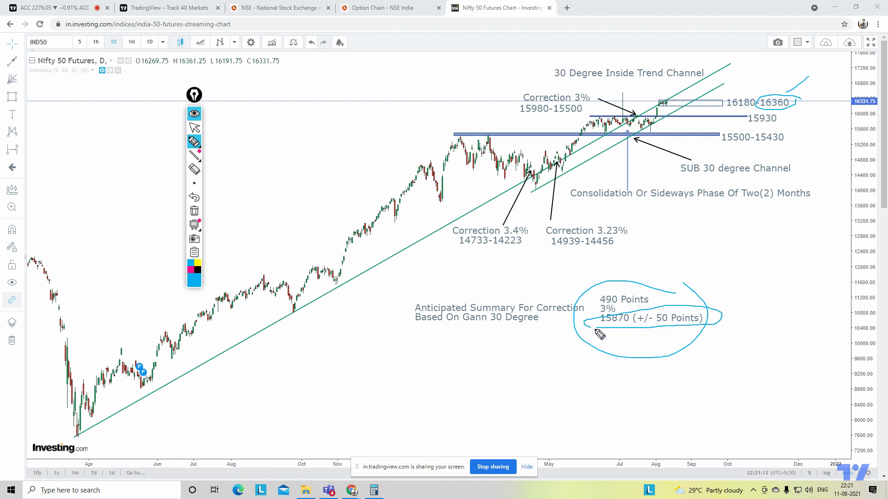
- On cleared ink, underline and tick the 15870 (+/- 50 Points) target and circle the 15930 level
{"action": "left_click", "coordinate": [194, 211]}
{"action": "left_click_drag", "start_coordinate": [592, 329], "coordinate": [624, 330]}
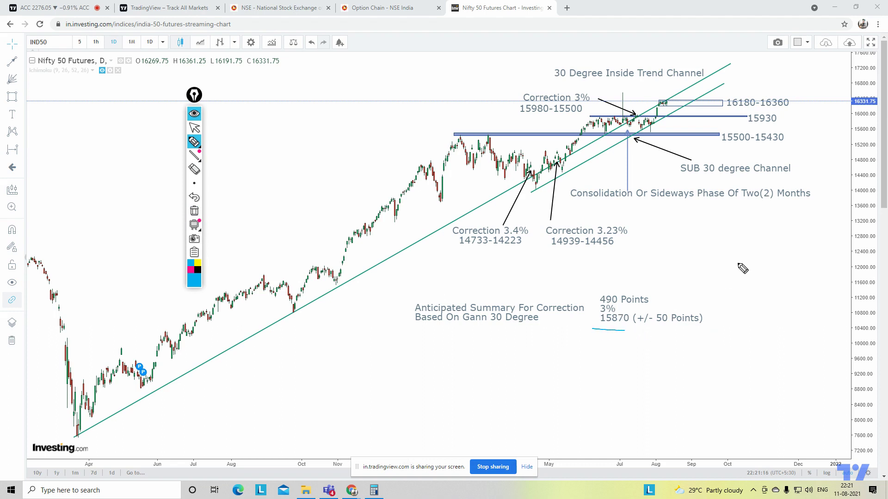
{"action": "mouse_move", "coordinate": [745, 126]}
{"action": "left_mouse_down"}
{"action": "mouse_move", "coordinate": [786, 123]}
{"action": "mouse_move", "coordinate": [773, 115]}
{"action": "mouse_move", "coordinate": [745, 126]}
{"action": "left_mouse_up"}
{"action": "left_click_drag", "start_coordinate": [649, 335], "coordinate": [727, 305]}
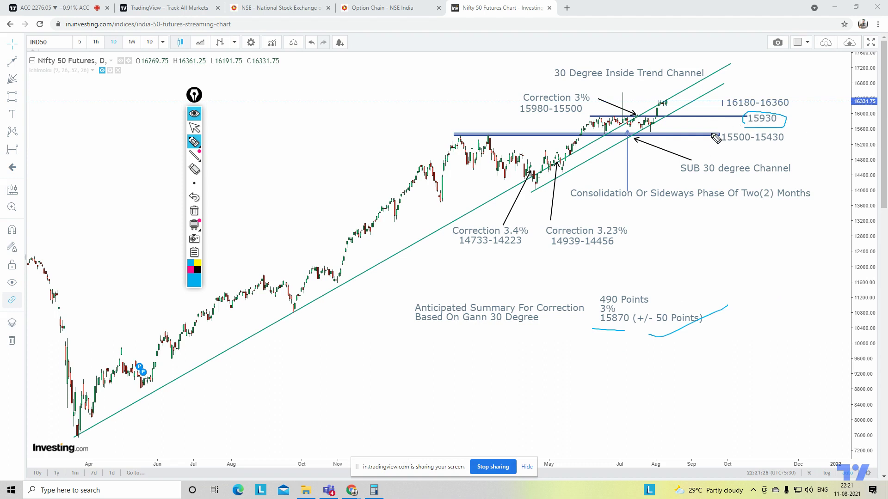
{"action": "left_click_drag", "start_coordinate": [707, 119], "coordinate": [707, 124]}
- On cleared ink, outline the 15930 level and put tick strokes by the 3.4%, 3.23% and 3% correction labels
{"action": "left_click", "coordinate": [194, 211]}
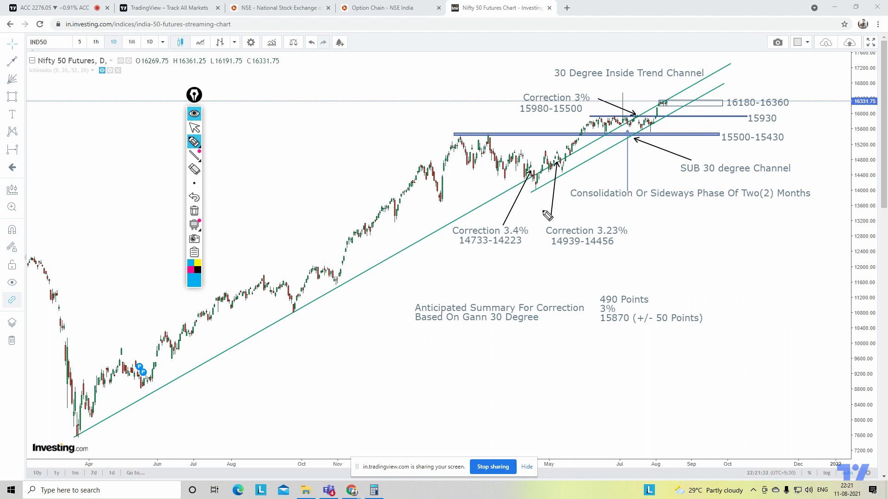
{"action": "mouse_move", "coordinate": [797, 114]}
{"action": "left_mouse_down"}
{"action": "mouse_move", "coordinate": [766, 115]}
{"action": "mouse_move", "coordinate": [769, 127]}
{"action": "mouse_move", "coordinate": [791, 115]}
{"action": "left_mouse_up"}
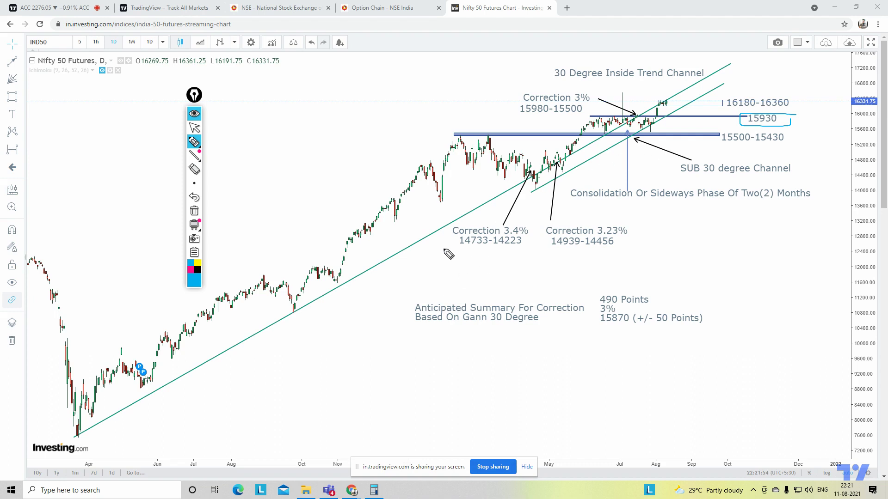
{"action": "left_click_drag", "start_coordinate": [443, 250], "coordinate": [471, 240]}
{"action": "left_click_drag", "start_coordinate": [558, 253], "coordinate": [597, 227]}
{"action": "left_click_drag", "start_coordinate": [516, 99], "coordinate": [531, 84]}
- Write a large circled 3 with a percent sign in the empty chart area and circle the 15870 (+/- 50 Points) target
{"action": "mouse_move", "coordinate": [690, 245]}
{"action": "left_mouse_down"}
{"action": "mouse_move", "coordinate": [706, 250]}
{"action": "mouse_move", "coordinate": [682, 264]}
{"action": "left_mouse_up"}
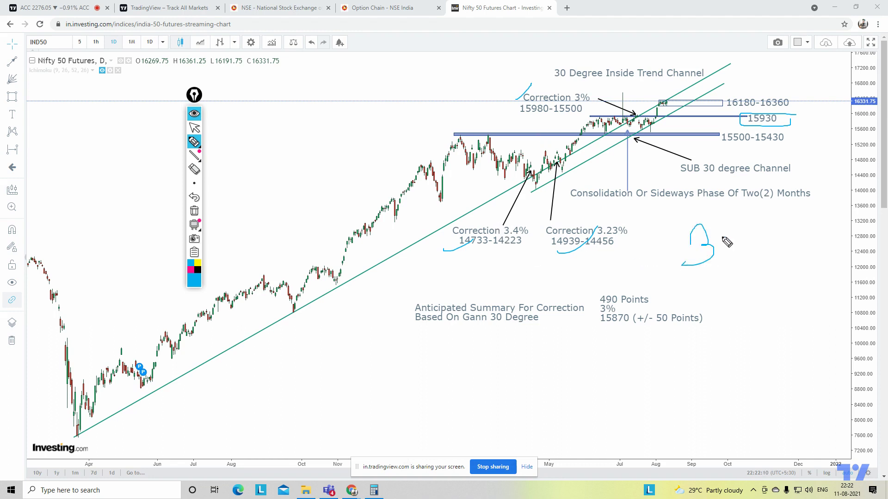
{"action": "mouse_move", "coordinate": [721, 233]}
{"action": "left_mouse_down"}
{"action": "mouse_move", "coordinate": [692, 289]}
{"action": "mouse_move", "coordinate": [740, 218]}
{"action": "mouse_move", "coordinate": [768, 334]}
{"action": "left_mouse_up"}
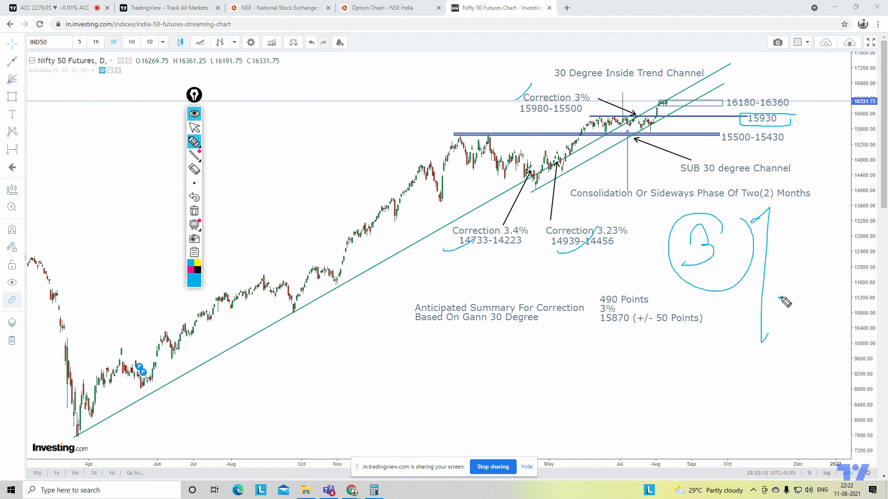
{"action": "left_click_drag", "start_coordinate": [719, 319], "coordinate": [781, 297]}
{"action": "mouse_move", "coordinate": [592, 329]}
{"action": "left_mouse_down"}
{"action": "mouse_move", "coordinate": [725, 313]}
{"action": "mouse_move", "coordinate": [596, 326]}
{"action": "left_mouse_up"}
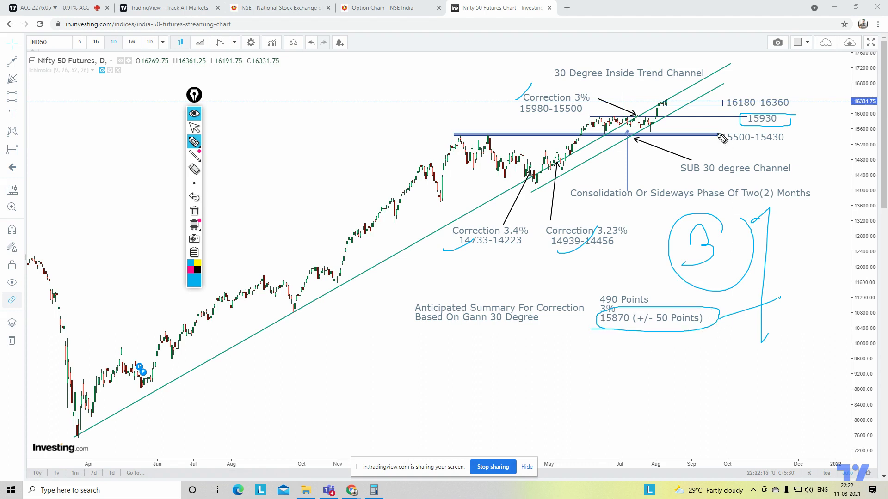
{"action": "left_click", "coordinate": [194, 211]}
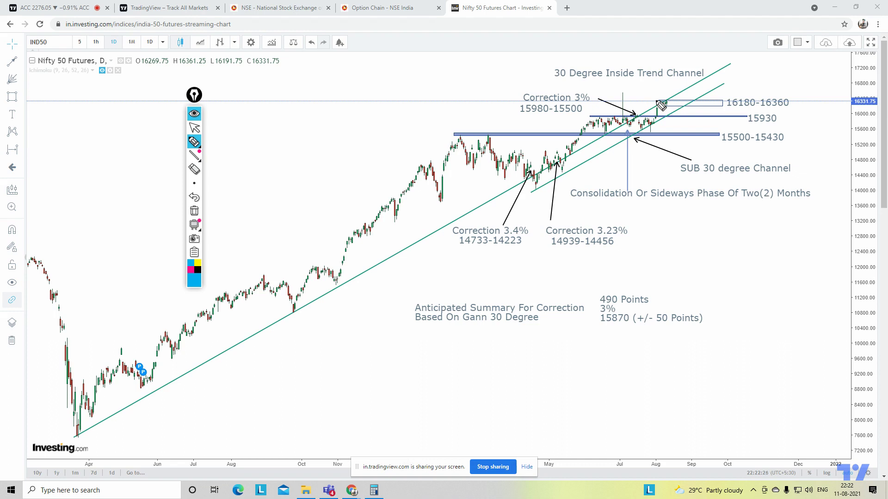
{"action": "left_click_drag", "start_coordinate": [739, 126], "coordinate": [789, 125]}
{"action": "mouse_move", "coordinate": [707, 147]}
{"action": "left_mouse_down"}
{"action": "mouse_move", "coordinate": [797, 149]}
{"action": "mouse_move", "coordinate": [763, 131]}
{"action": "mouse_move", "coordinate": [706, 148]}
{"action": "left_mouse_up"}
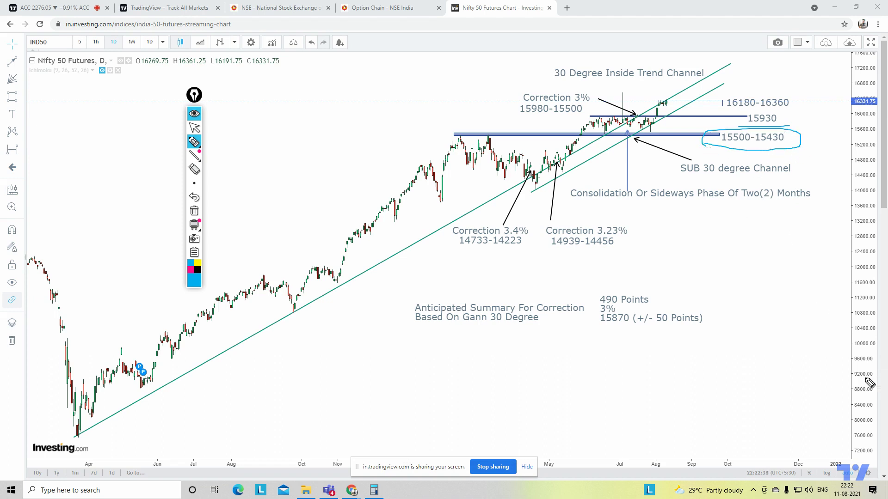
{"action": "left_click", "coordinate": [194, 211]}
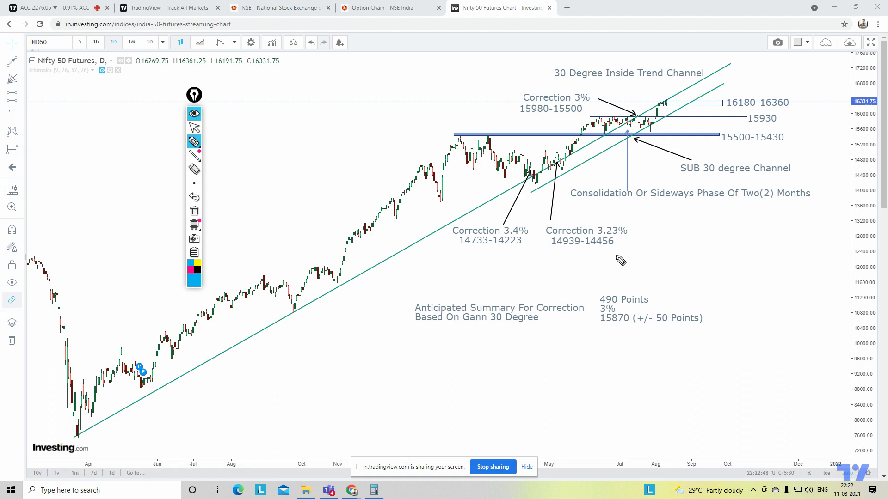
{"action": "mouse_move", "coordinate": [692, 104]}
{"action": "left_mouse_down"}
{"action": "mouse_move", "coordinate": [684, 116]}
{"action": "mouse_move", "coordinate": [698, 101]}
{"action": "left_mouse_up"}
- On cleared ink, circle the 15930 level, the whole correction summary and its 490 Points figure
{"action": "left_click", "coordinate": [194, 211]}
{"action": "mouse_move", "coordinate": [747, 124]}
{"action": "left_mouse_down"}
{"action": "mouse_move", "coordinate": [789, 123]}
{"action": "mouse_move", "coordinate": [750, 112]}
{"action": "mouse_move", "coordinate": [749, 125]}
{"action": "left_mouse_up"}
{"action": "mouse_move", "coordinate": [707, 289]}
{"action": "left_mouse_down"}
{"action": "mouse_move", "coordinate": [602, 291]}
{"action": "mouse_move", "coordinate": [710, 331]}
{"action": "mouse_move", "coordinate": [706, 288]}
{"action": "left_mouse_up"}
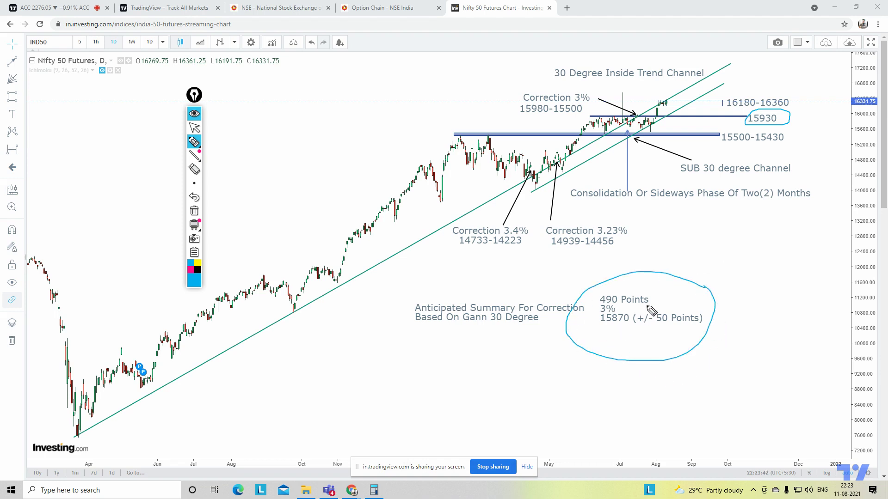
{"action": "mouse_move", "coordinate": [673, 289]}
{"action": "left_mouse_down"}
{"action": "mouse_move", "coordinate": [592, 305]}
{"action": "mouse_move", "coordinate": [659, 322]}
{"action": "mouse_move", "coordinate": [669, 287]}
{"action": "left_mouse_up"}
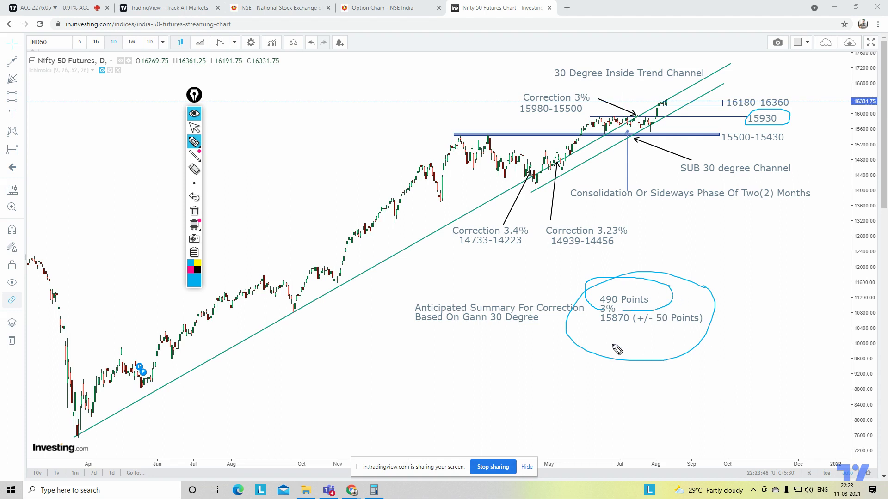
{"action": "left_click_drag", "start_coordinate": [596, 330], "coordinate": [668, 330]}
- Show the Ichimoku indicator on the chart, clear the ink and return to the pen
{"action": "left_click", "coordinate": [194, 128]}
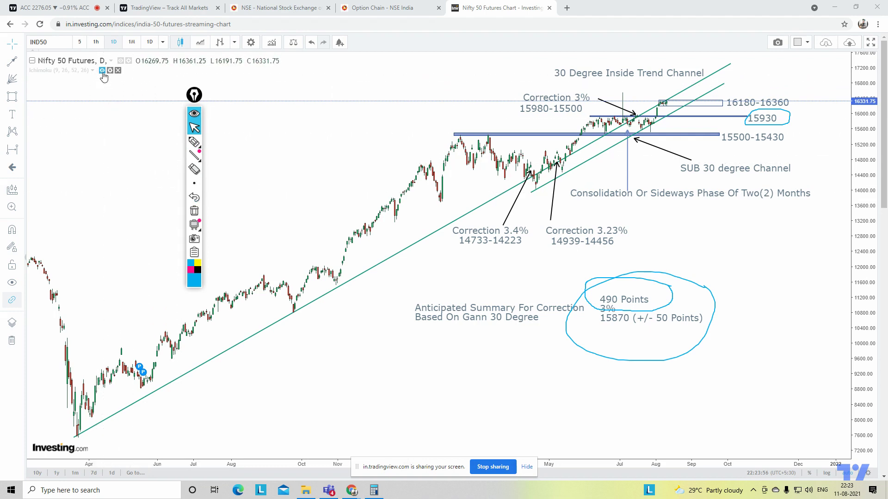
{"action": "left_click", "coordinate": [102, 71]}
{"action": "left_click", "coordinate": [194, 211]}
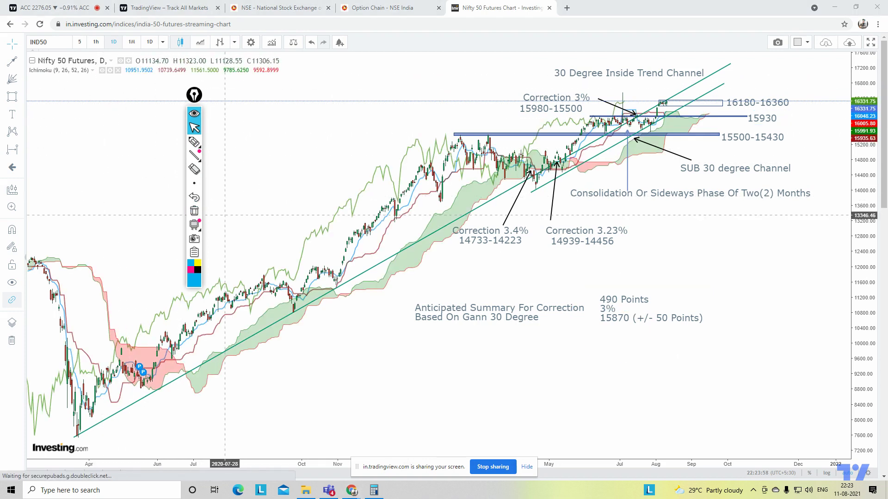
{"action": "left_click", "coordinate": [194, 141]}
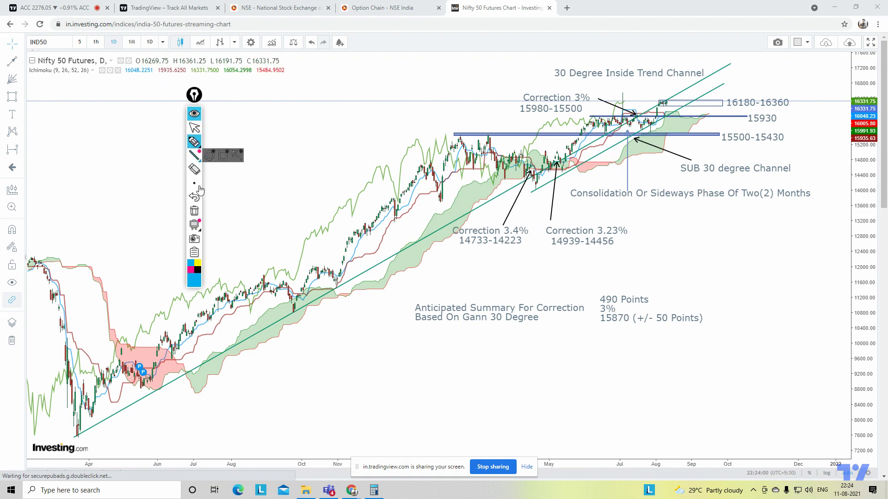
{"action": "mouse_move", "coordinate": [723, 107]}
{"action": "left_mouse_down"}
{"action": "mouse_move", "coordinate": [699, 110]}
{"action": "mouse_move", "coordinate": [710, 135]}
{"action": "mouse_move", "coordinate": [726, 115]}
{"action": "left_mouse_up"}
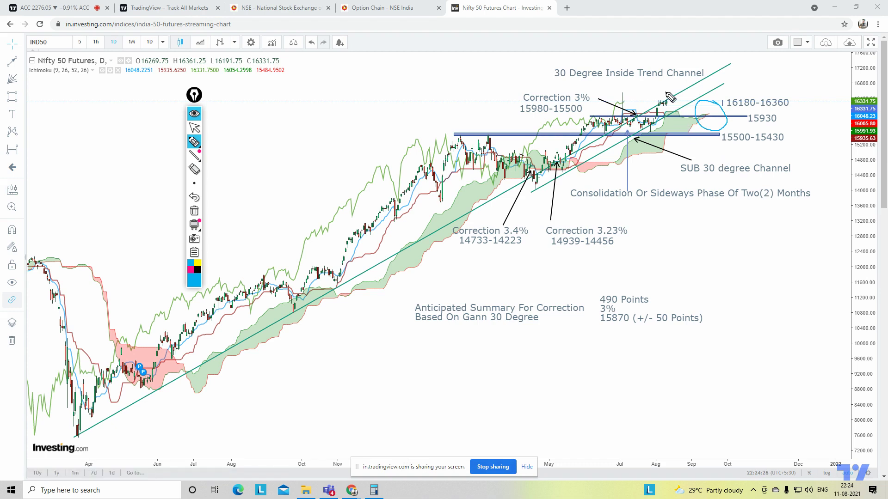
{"action": "left_click_drag", "start_coordinate": [666, 93], "coordinate": [679, 162]}
{"action": "left_click_drag", "start_coordinate": [696, 109], "coordinate": [682, 135]}
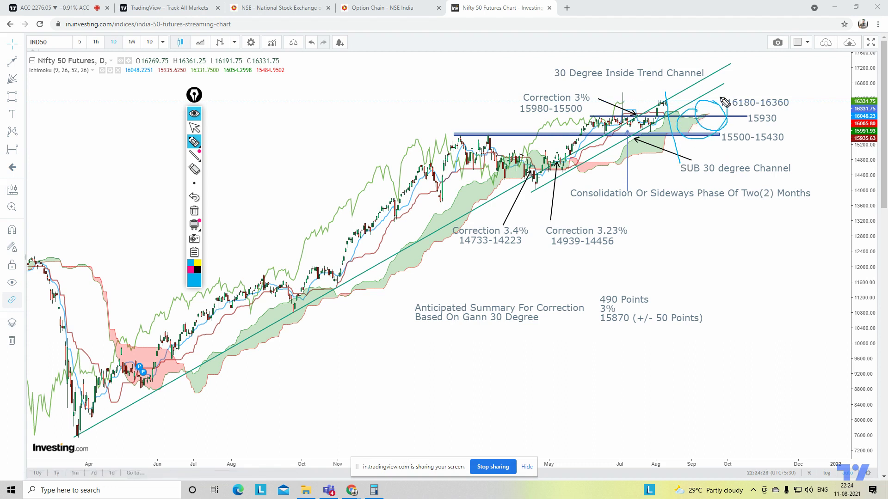
- On cleared ink, circle the Ichimoku cloud's leading tip at the 15930 line and underline the 15930 label
{"action": "left_click", "coordinate": [194, 211]}
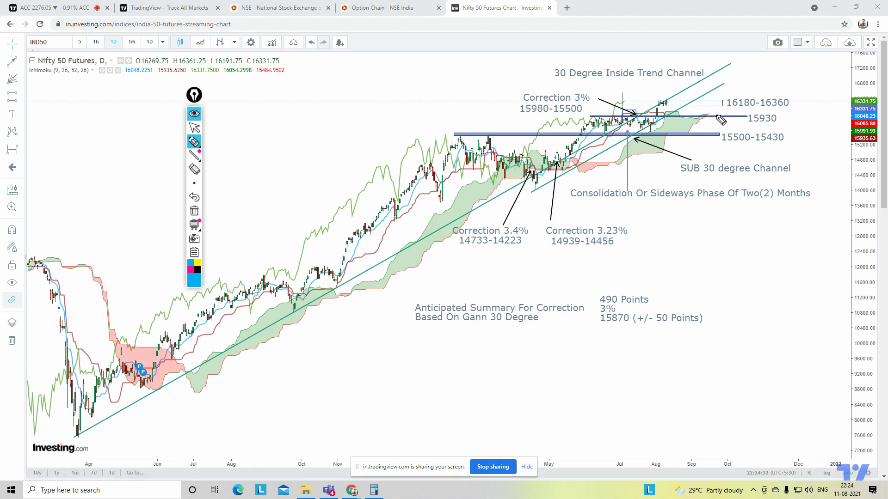
{"action": "mouse_move", "coordinate": [710, 118]}
{"action": "left_mouse_down"}
{"action": "mouse_move", "coordinate": [726, 109]}
{"action": "mouse_move", "coordinate": [723, 125]}
{"action": "mouse_move", "coordinate": [707, 121]}
{"action": "left_mouse_up"}
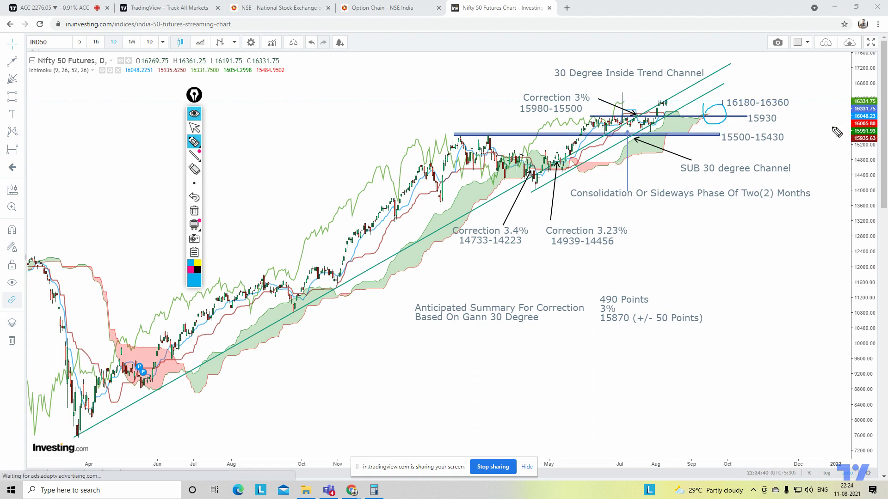
{"action": "left_click_drag", "start_coordinate": [740, 127], "coordinate": [799, 124]}
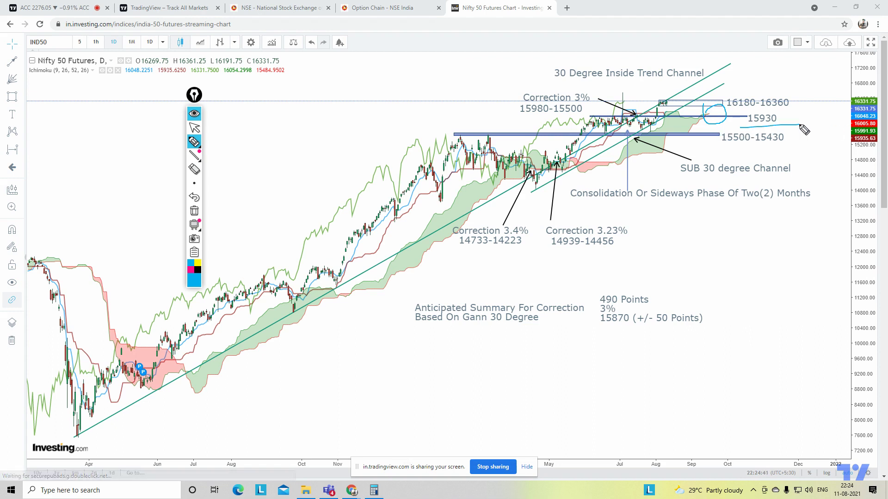
- Clear the ink, hide the Ichimoku indicator and return to the pen
{"action": "left_click", "coordinate": [194, 211]}
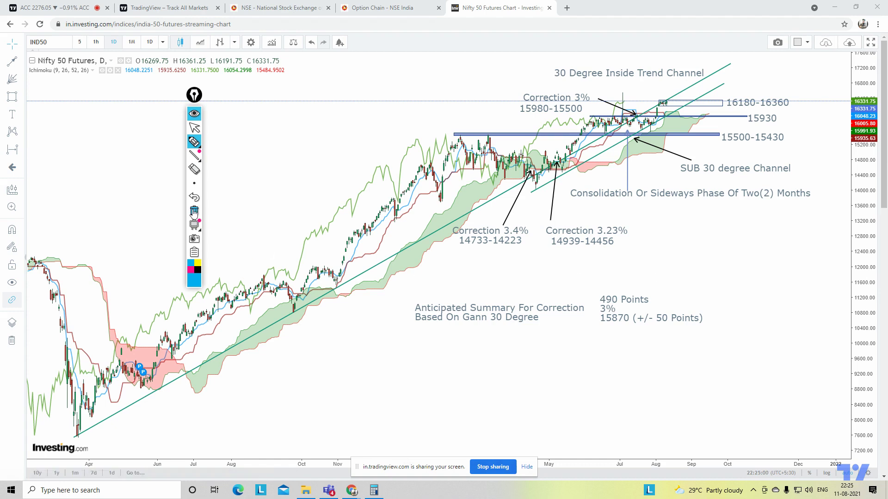
{"action": "left_click", "coordinate": [102, 70]}
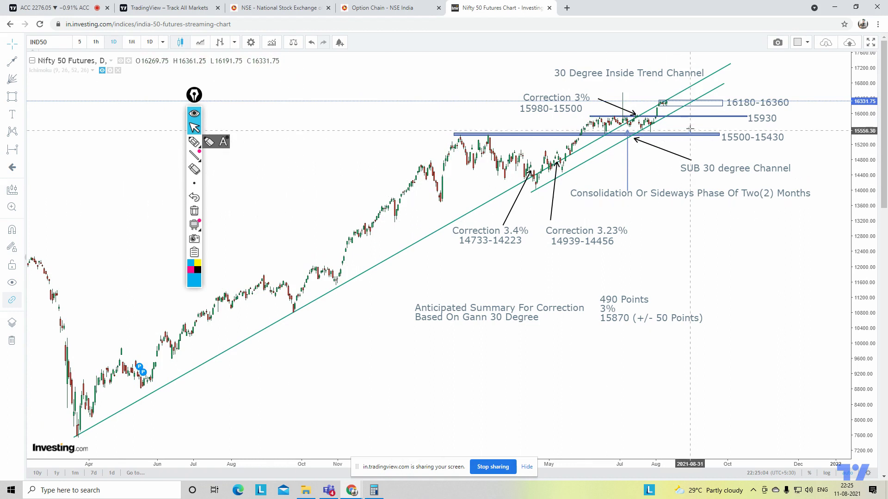
{"action": "mouse_move", "coordinate": [194, 183]}
{"action": "left_click", "coordinate": [194, 142]}
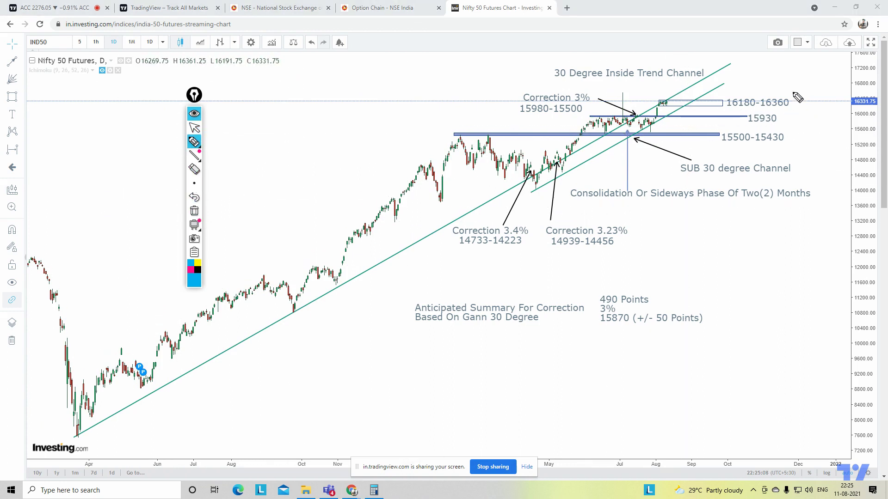
- Circle 16360, underline 15930 and sketch a sideways zigzag from the latest candles between these levels
{"action": "mouse_move", "coordinate": [801, 98]}
{"action": "left_mouse_down"}
{"action": "mouse_move", "coordinate": [758, 95]}
{"action": "mouse_move", "coordinate": [804, 91]}
{"action": "left_mouse_up"}
{"action": "left_click_drag", "start_coordinate": [742, 124], "coordinate": [800, 124]}
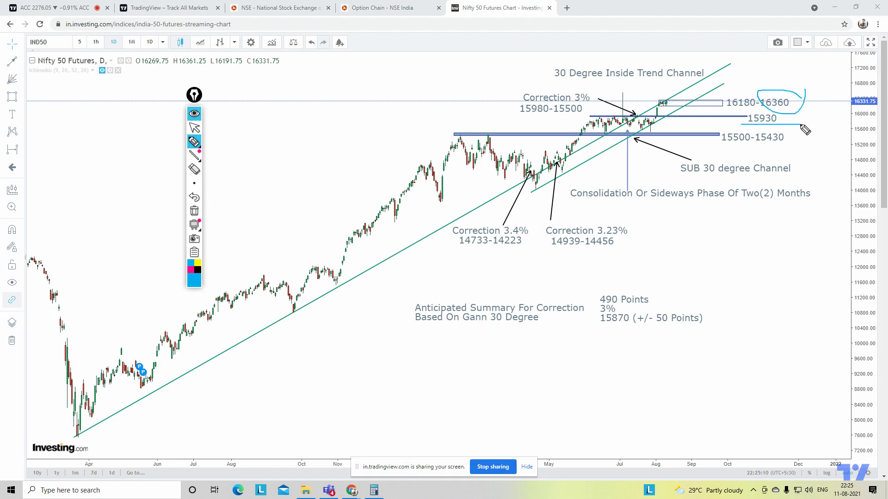
{"action": "mouse_move", "coordinate": [658, 115]}
{"action": "left_mouse_down"}
{"action": "mouse_move", "coordinate": [727, 102]}
{"action": "mouse_move", "coordinate": [735, 112]}
{"action": "left_mouse_up"}
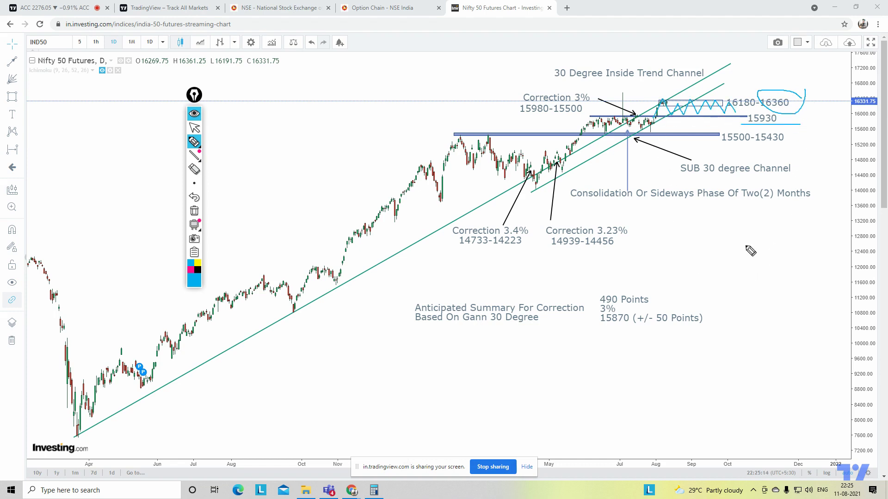
{"action": "left_click_drag", "start_coordinate": [407, 166], "coordinate": [748, 169]}
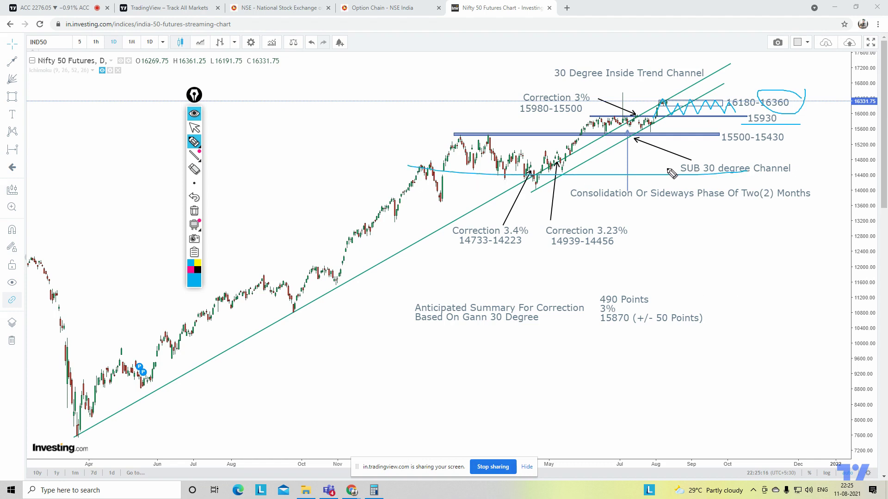
{"action": "mouse_move", "coordinate": [451, 170]}
{"action": "left_mouse_down"}
{"action": "mouse_move", "coordinate": [484, 147]}
{"action": "mouse_move", "coordinate": [533, 146]}
{"action": "mouse_move", "coordinate": [582, 161]}
{"action": "left_mouse_up"}
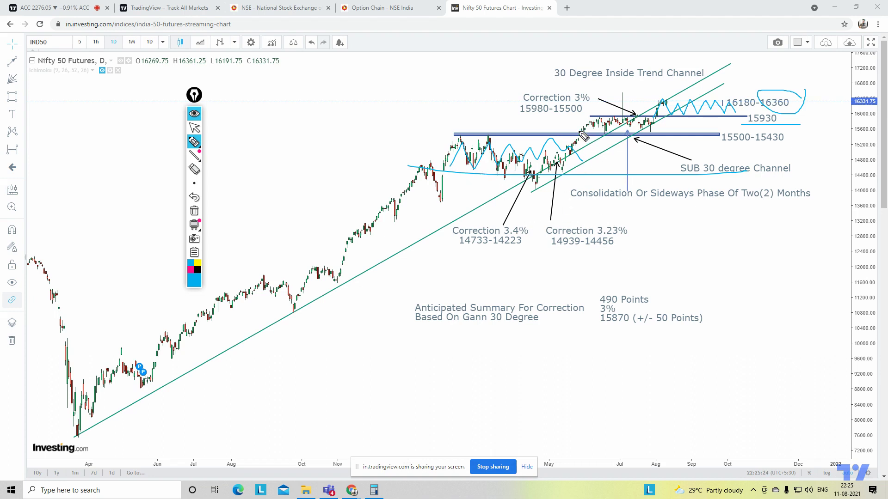
{"action": "mouse_move", "coordinate": [579, 134]}
{"action": "left_mouse_down"}
{"action": "mouse_move", "coordinate": [665, 136]}
{"action": "mouse_move", "coordinate": [663, 121]}
{"action": "left_mouse_up"}
{"action": "left_click", "coordinate": [194, 211]}
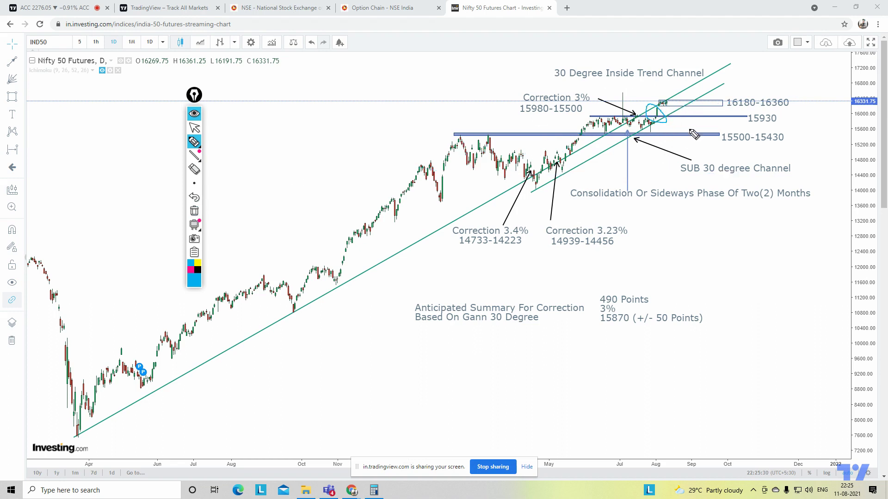
- On cleared ink, circle the correction summary, sketch a zigzag after the latest candles, and mark the 16360 and 15930 levels
{"action": "left_click", "coordinate": [194, 211]}
{"action": "mouse_move", "coordinate": [674, 300]}
{"action": "left_mouse_down"}
{"action": "mouse_move", "coordinate": [584, 309]}
{"action": "mouse_move", "coordinate": [736, 316]}
{"action": "left_mouse_up"}
{"action": "left_click_drag", "start_coordinate": [657, 119], "coordinate": [705, 108]}
{"action": "mouse_move", "coordinate": [766, 108]}
{"action": "left_mouse_down"}
{"action": "mouse_move", "coordinate": [802, 92]}
{"action": "mouse_move", "coordinate": [760, 105]}
{"action": "mouse_move", "coordinate": [788, 124]}
{"action": "left_mouse_up"}
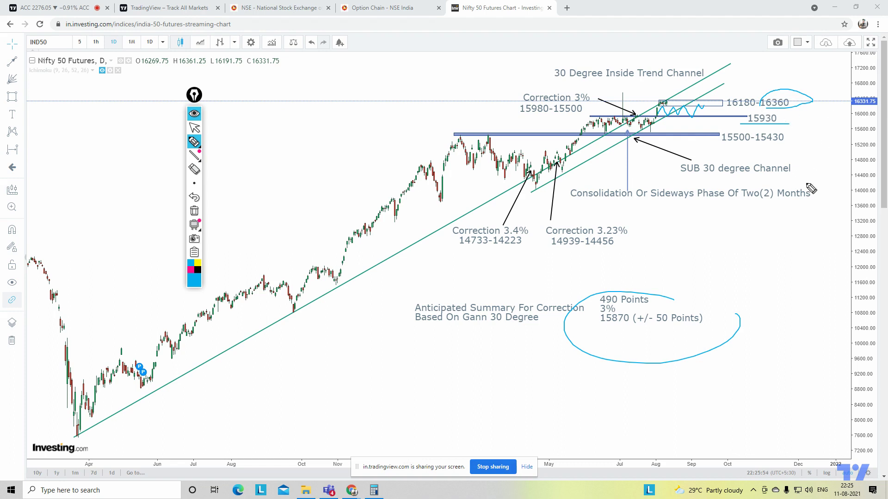
- On cleared ink, underline 15930 and 16360, circle 16180 and outline the 15930 label
{"action": "left_click", "coordinate": [194, 212]}
{"action": "mouse_move", "coordinate": [739, 125]}
{"action": "left_mouse_down"}
{"action": "mouse_move", "coordinate": [793, 125]}
{"action": "mouse_move", "coordinate": [827, 109]}
{"action": "left_mouse_up"}
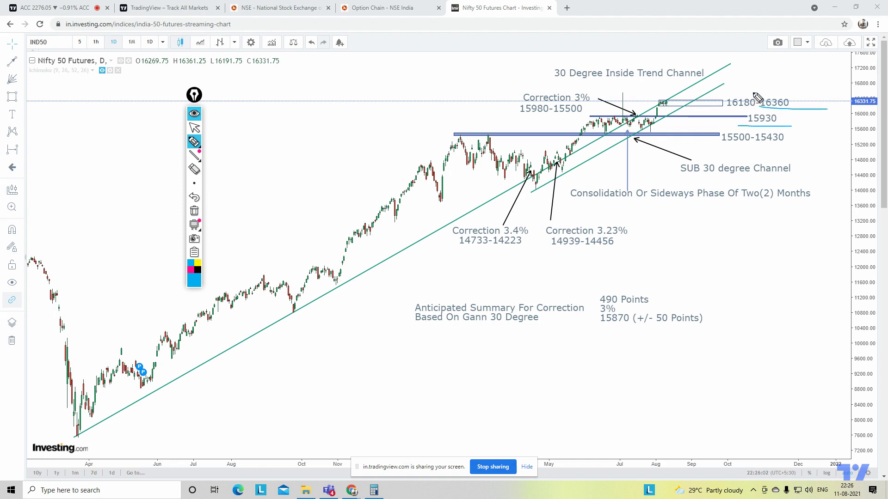
{"action": "mouse_move", "coordinate": [753, 92]}
{"action": "left_mouse_down"}
{"action": "mouse_move", "coordinate": [728, 105]}
{"action": "mouse_move", "coordinate": [760, 113]}
{"action": "mouse_move", "coordinate": [754, 92]}
{"action": "left_mouse_up"}
{"action": "mouse_move", "coordinate": [788, 115]}
{"action": "left_mouse_down"}
{"action": "mouse_move", "coordinate": [743, 118]}
{"action": "mouse_move", "coordinate": [794, 127]}
{"action": "mouse_move", "coordinate": [791, 114]}
{"action": "left_mouse_up"}
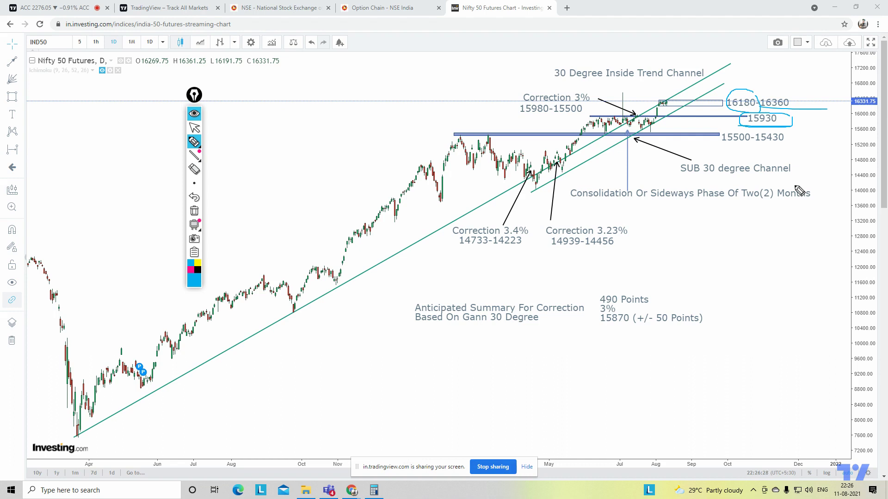
{"action": "left_click", "coordinate": [195, 211]}
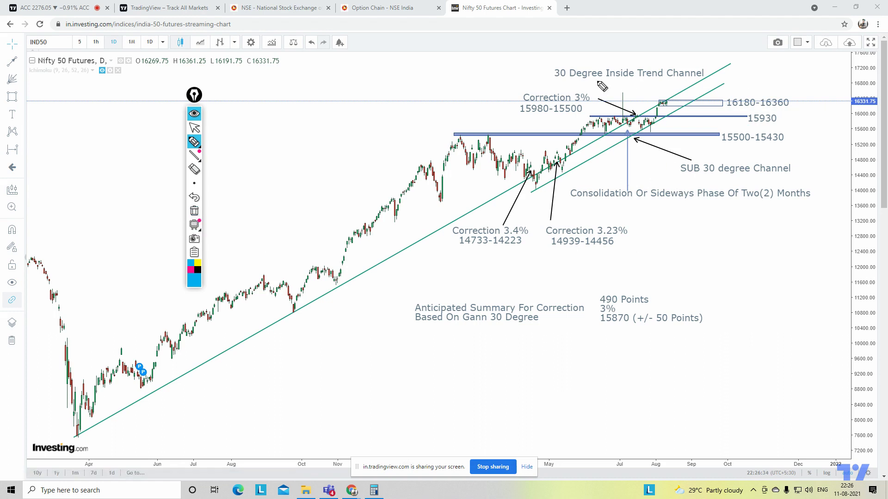
{"action": "left_click_drag", "start_coordinate": [552, 81], "coordinate": [667, 84]}
{"action": "left_click_drag", "start_coordinate": [679, 174], "coordinate": [759, 172]}
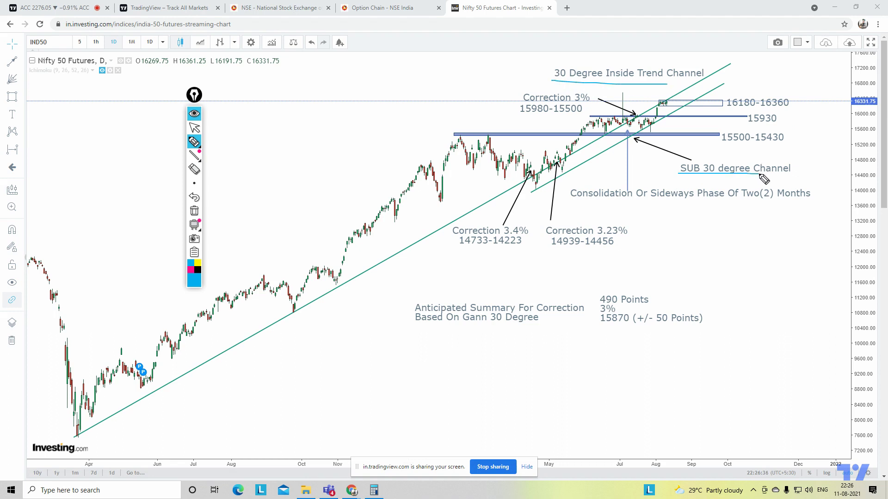
{"action": "mouse_move", "coordinate": [796, 96]}
{"action": "left_mouse_down"}
{"action": "mouse_move", "coordinate": [770, 97]}
{"action": "mouse_move", "coordinate": [768, 109]}
{"action": "mouse_move", "coordinate": [794, 98]}
{"action": "left_mouse_up"}
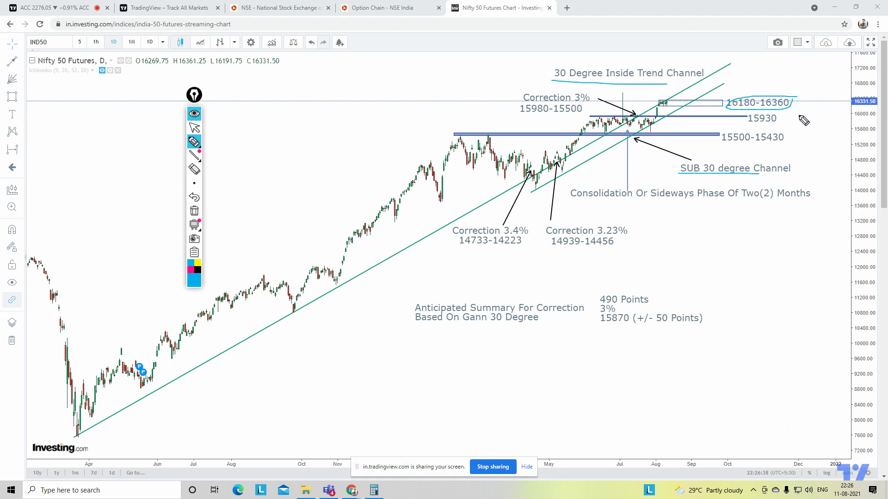
{"action": "mouse_move", "coordinate": [796, 132]}
{"action": "left_mouse_down"}
{"action": "mouse_move", "coordinate": [711, 134]}
{"action": "mouse_move", "coordinate": [805, 133]}
{"action": "left_mouse_up"}
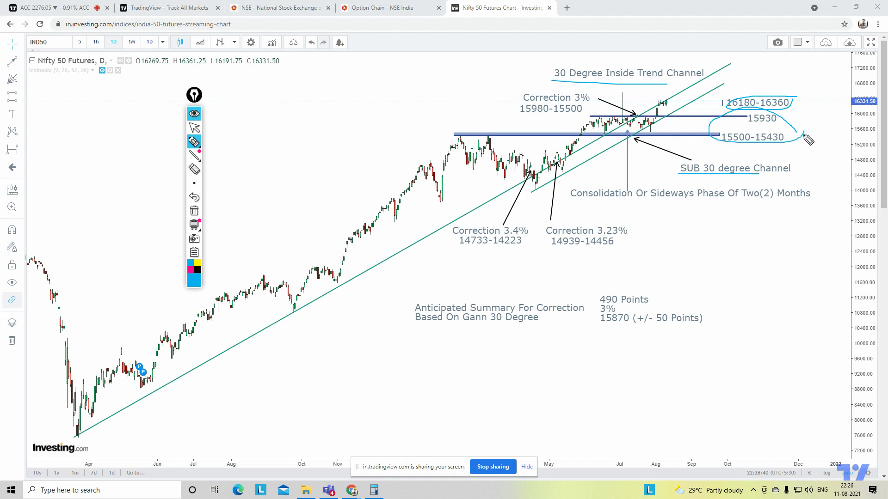
- Circle the 490 Points, 3% correction summary and underline its Based On Gann 30 Degree caption and 15870 target
{"action": "mouse_move", "coordinate": [690, 297]}
{"action": "left_mouse_down"}
{"action": "mouse_move", "coordinate": [570, 309]}
{"action": "mouse_move", "coordinate": [725, 323]}
{"action": "mouse_move", "coordinate": [723, 287]}
{"action": "left_mouse_up"}
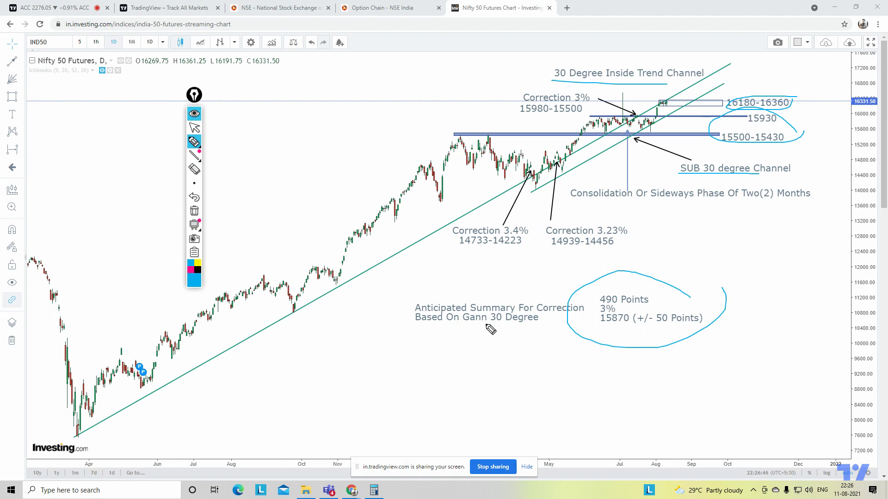
{"action": "left_click_drag", "start_coordinate": [439, 331], "coordinate": [490, 330]}
{"action": "left_click_drag", "start_coordinate": [596, 333], "coordinate": [658, 333]}
- Clear the ink, leave the pen and switch to the ACC daily chart in TradingView
{"action": "left_click", "coordinate": [194, 211]}
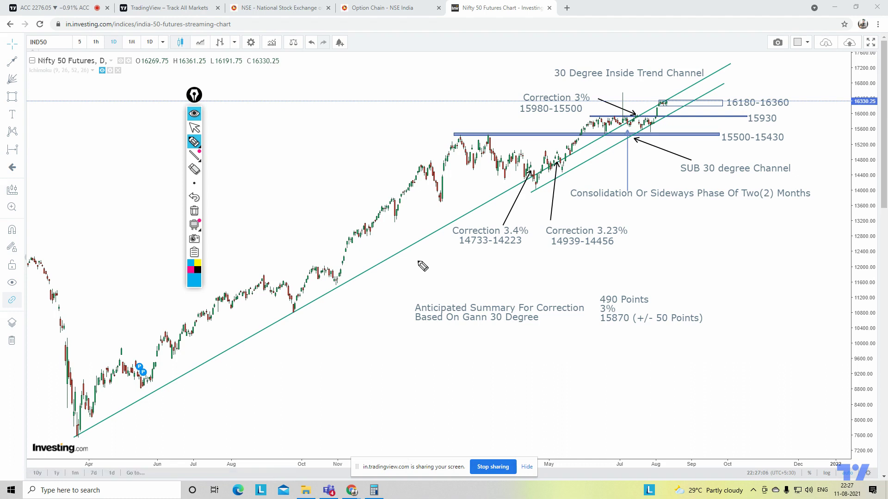
{"action": "left_click", "coordinate": [194, 127]}
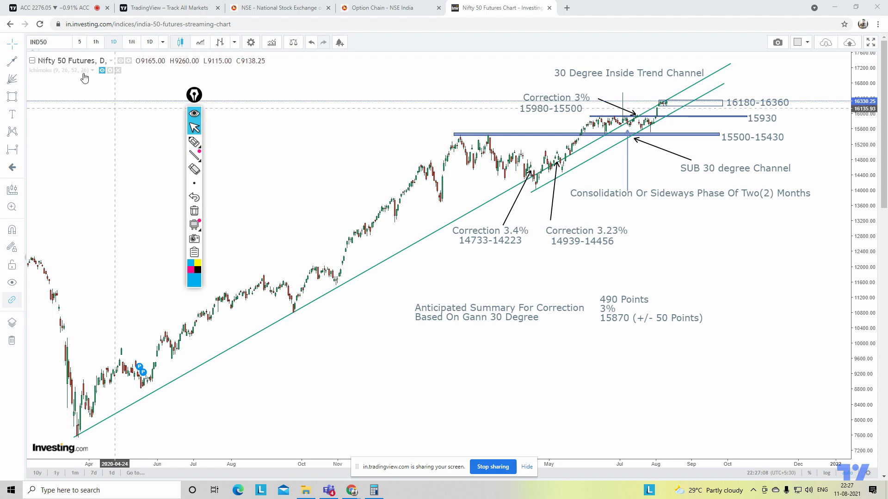
{"action": "left_click", "coordinate": [59, 5]}
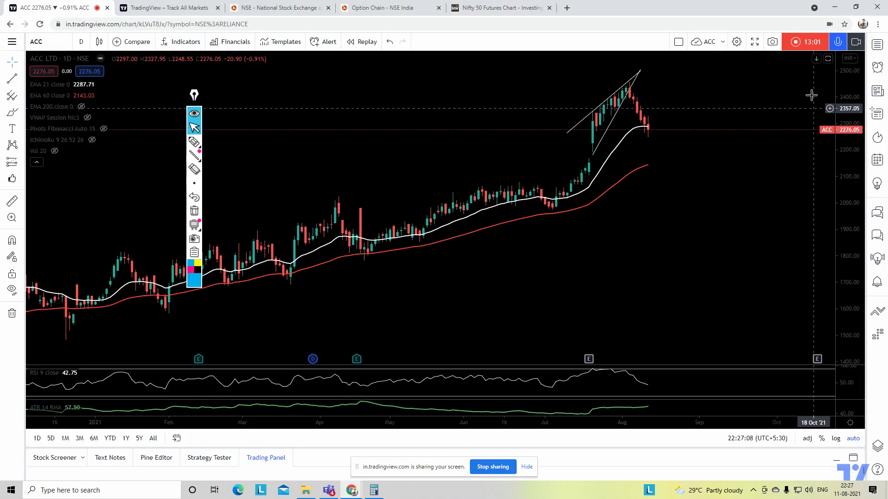